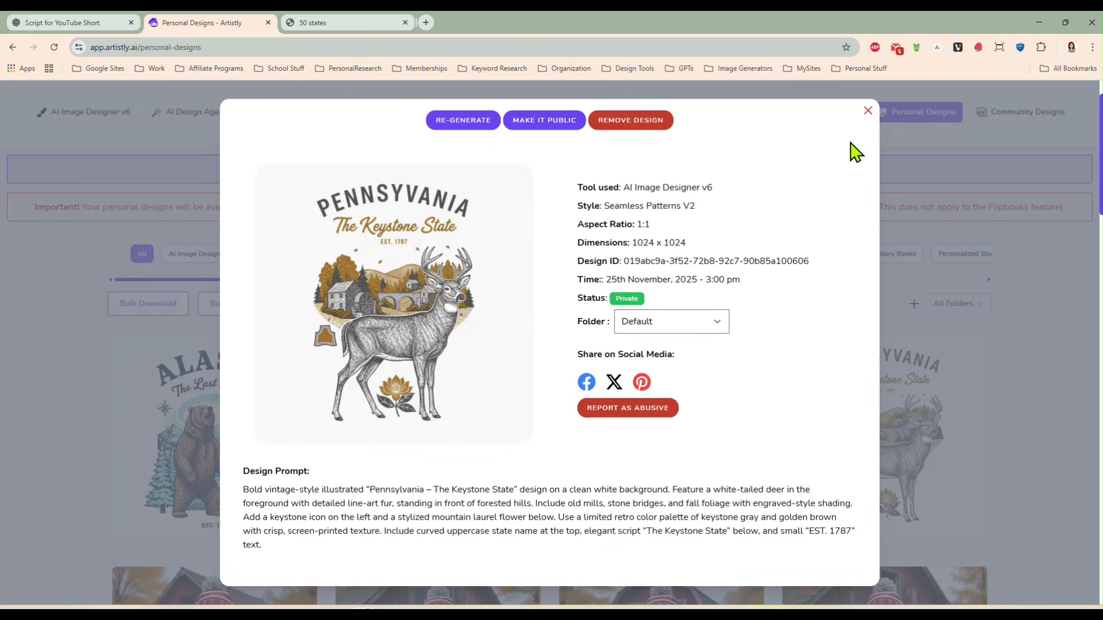
- View the details and prompts of the Nevada, Kentucky and Alaska state designs one after another
click(868, 112)
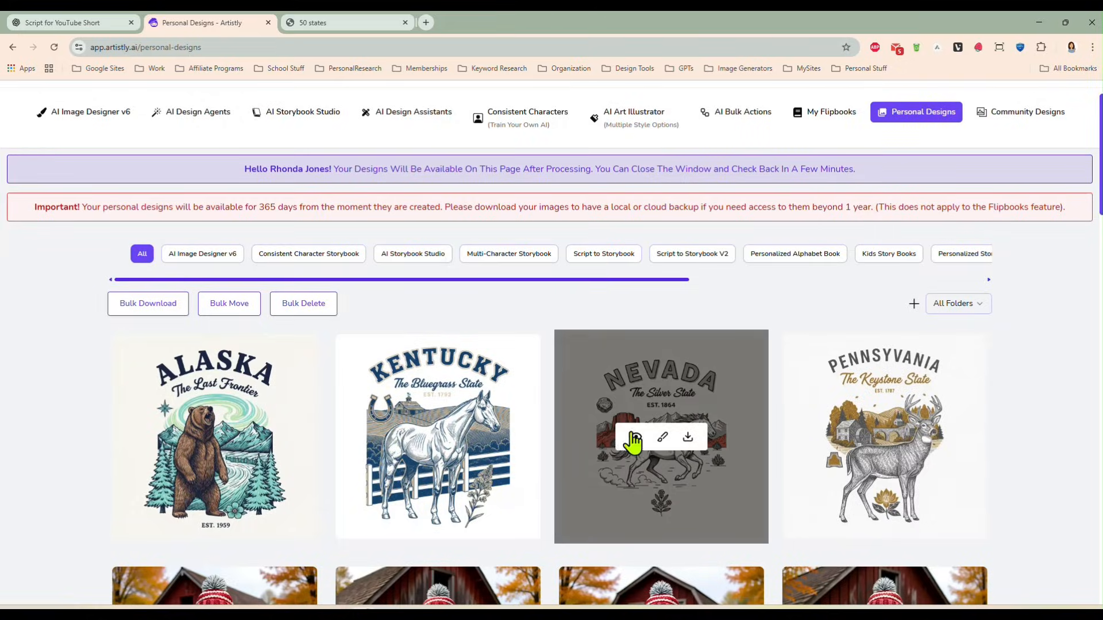
click(636, 437)
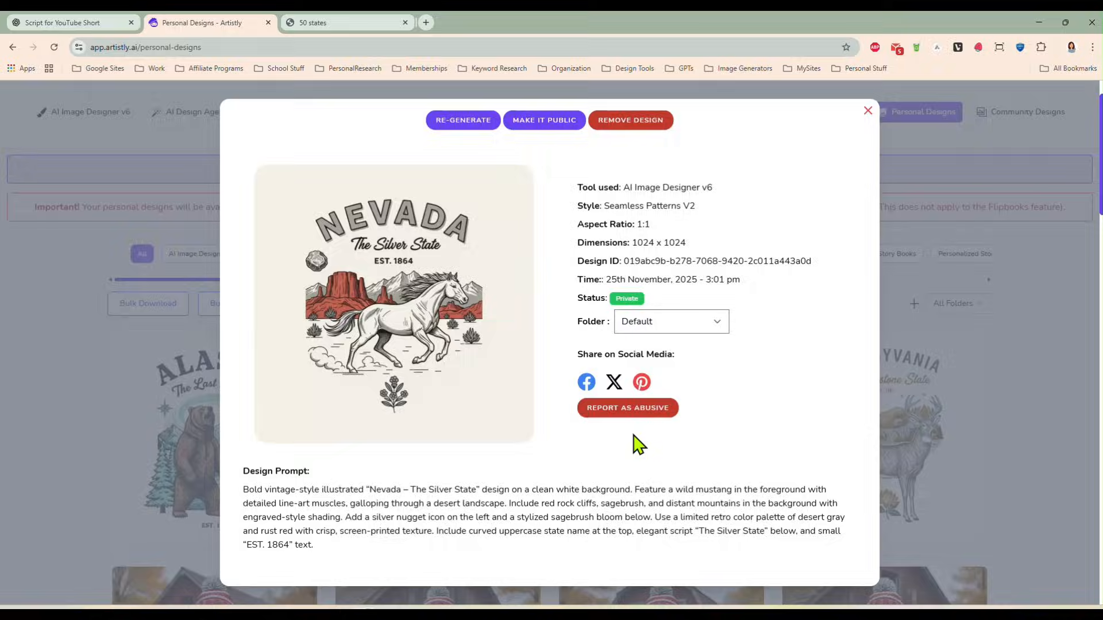
click(868, 112)
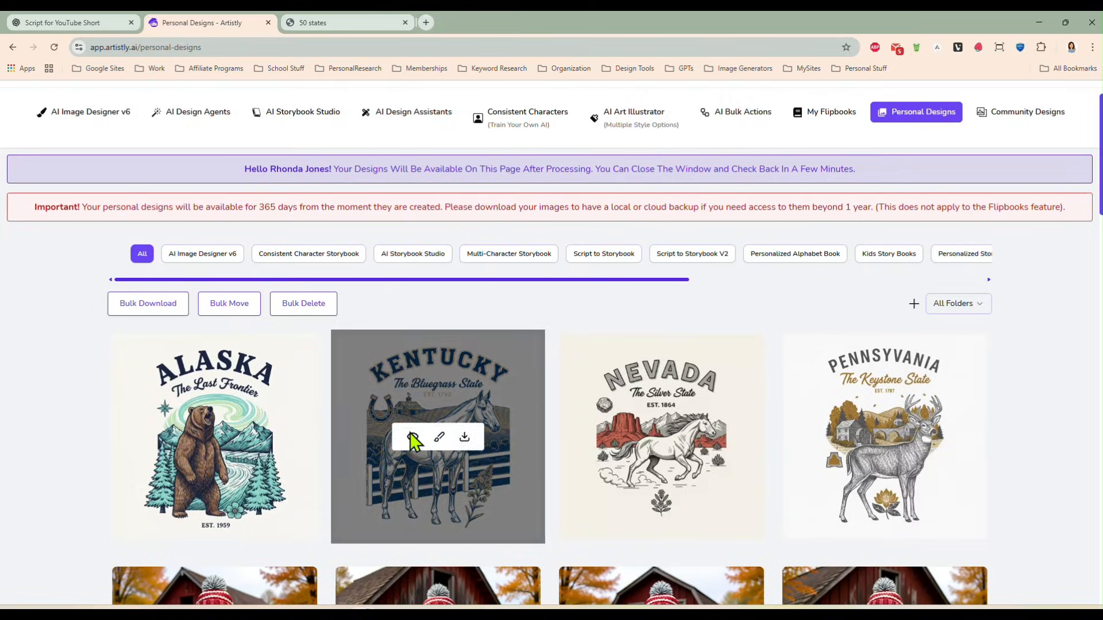
click(413, 438)
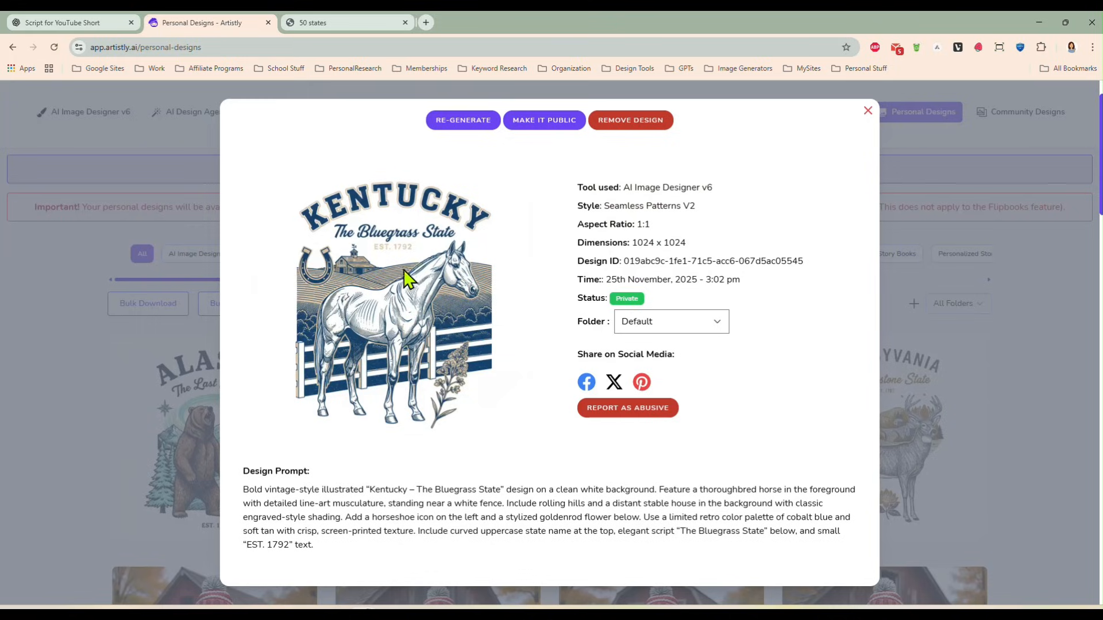
click(868, 113)
mouse_move(187, 360)
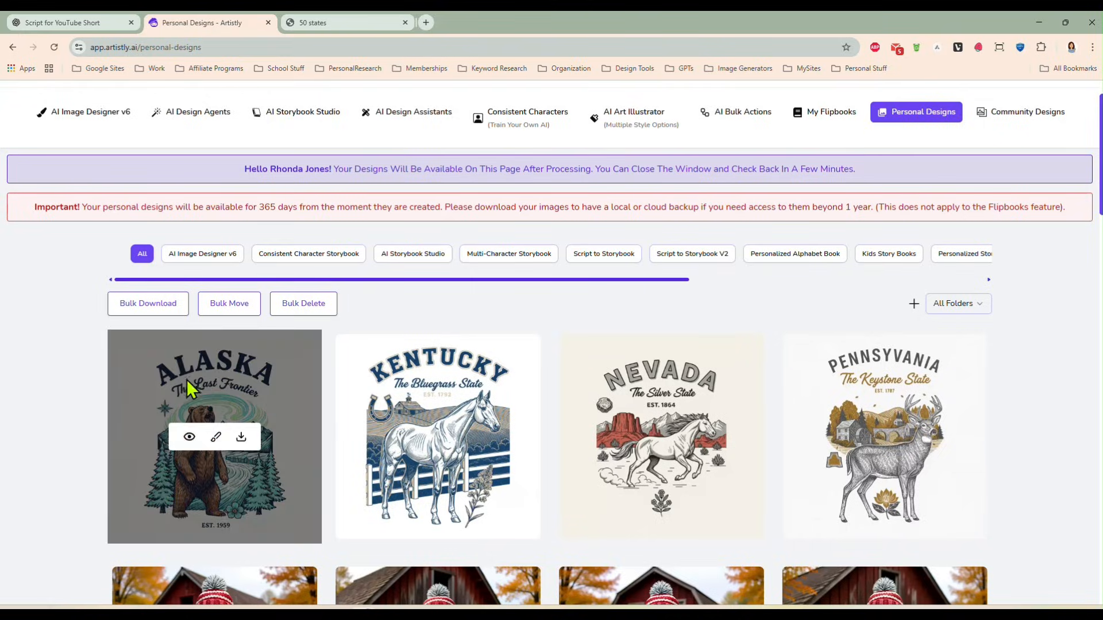
click(190, 437)
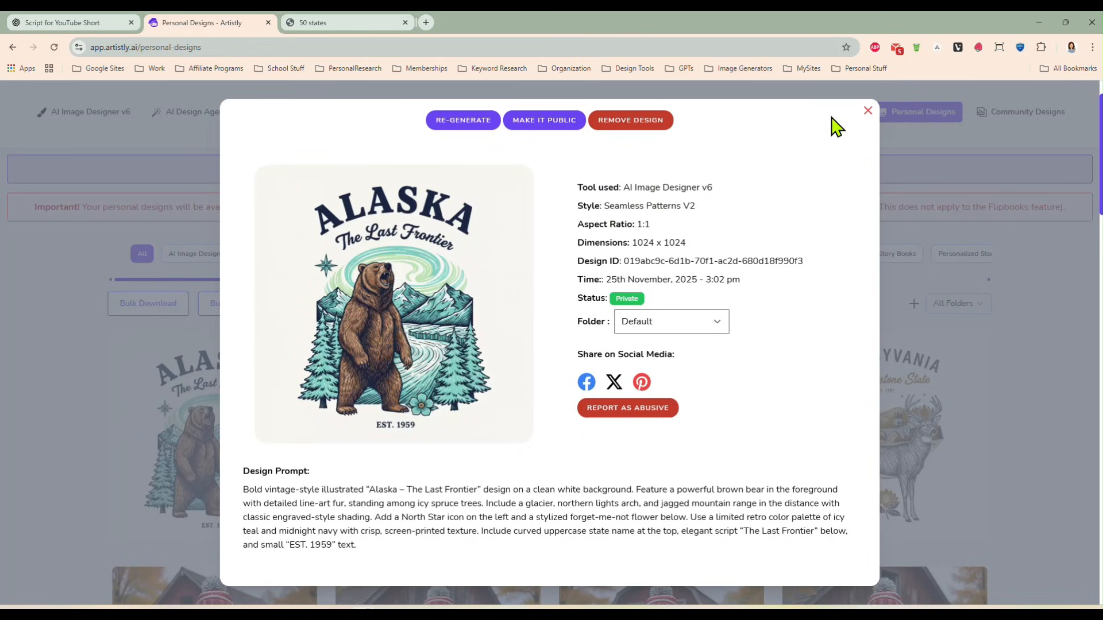
click(868, 113)
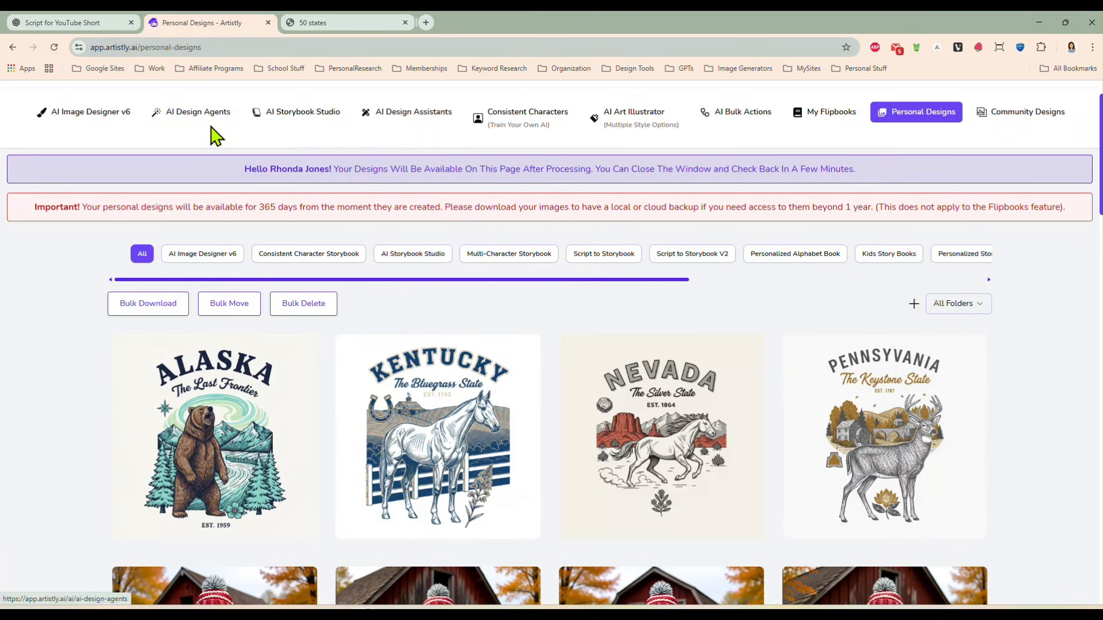
- Open the Mockup Creator among the AI Design Assistants and load the Alaska bear design from the media library
click(197, 112)
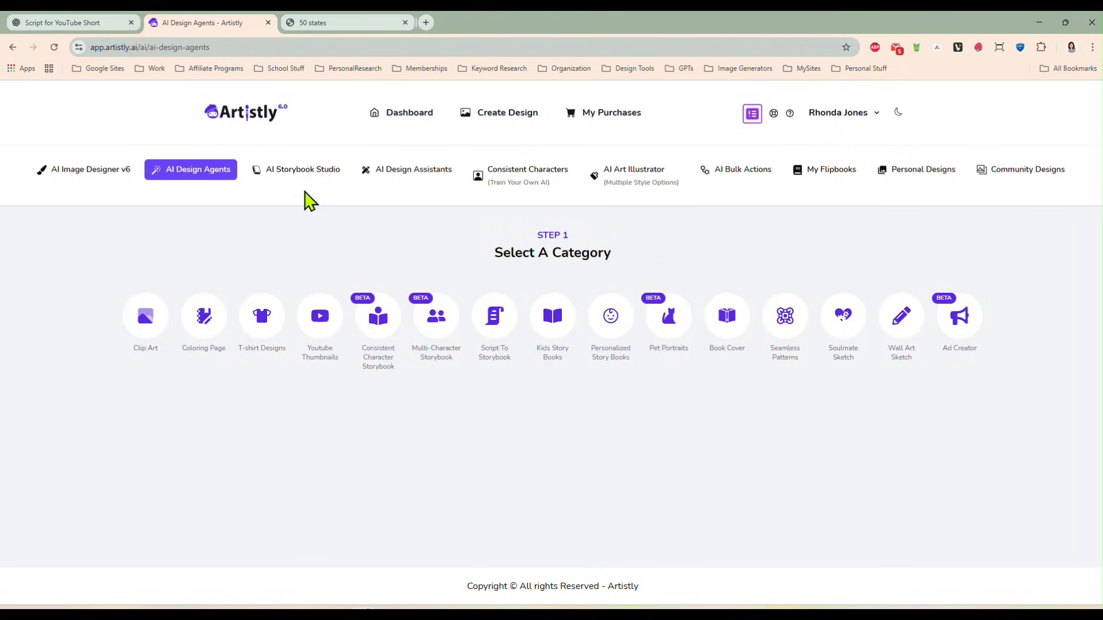
click(397, 179)
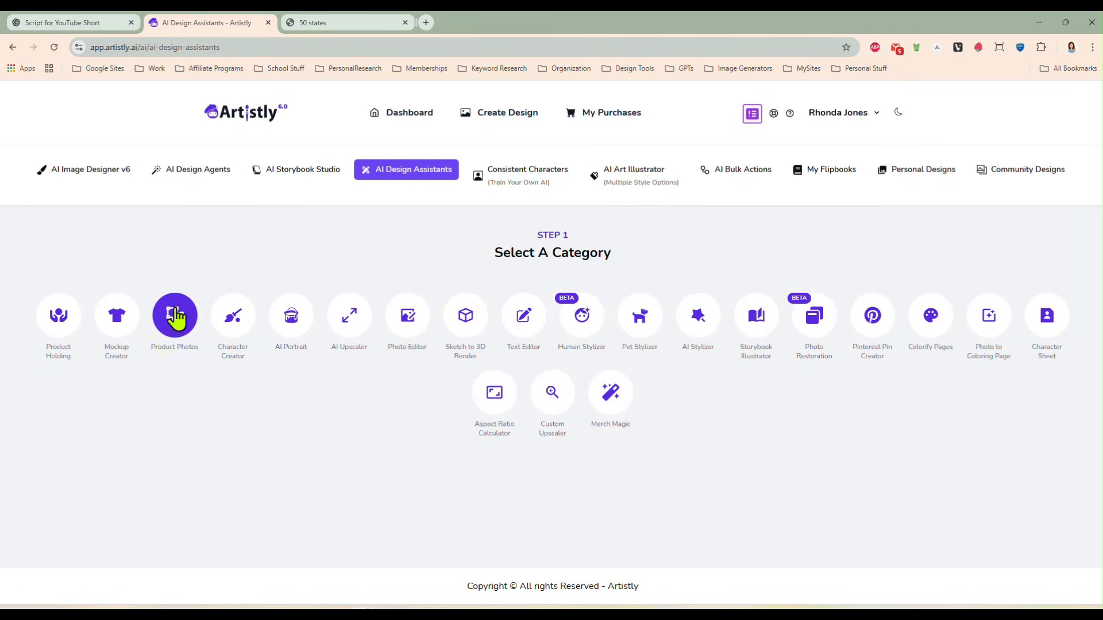
click(118, 316)
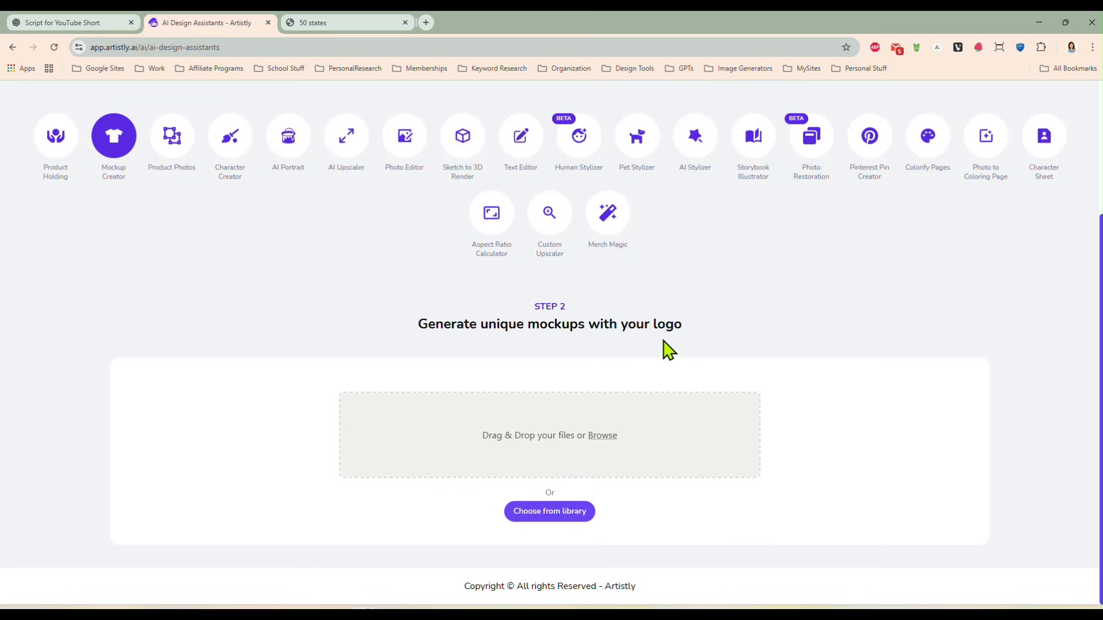
click(551, 513)
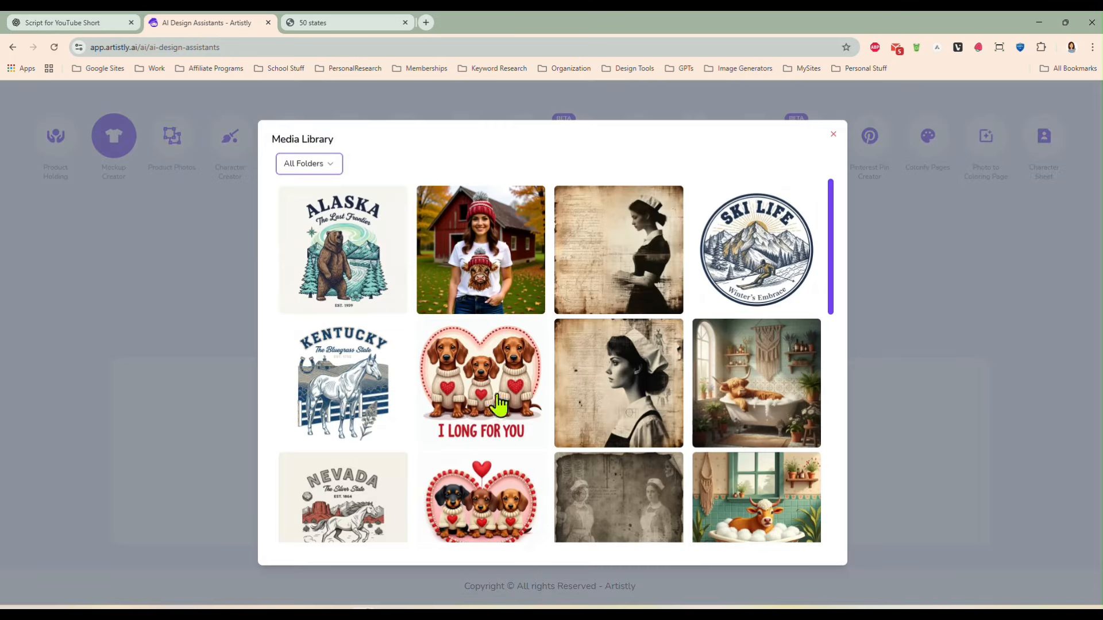
click(358, 272)
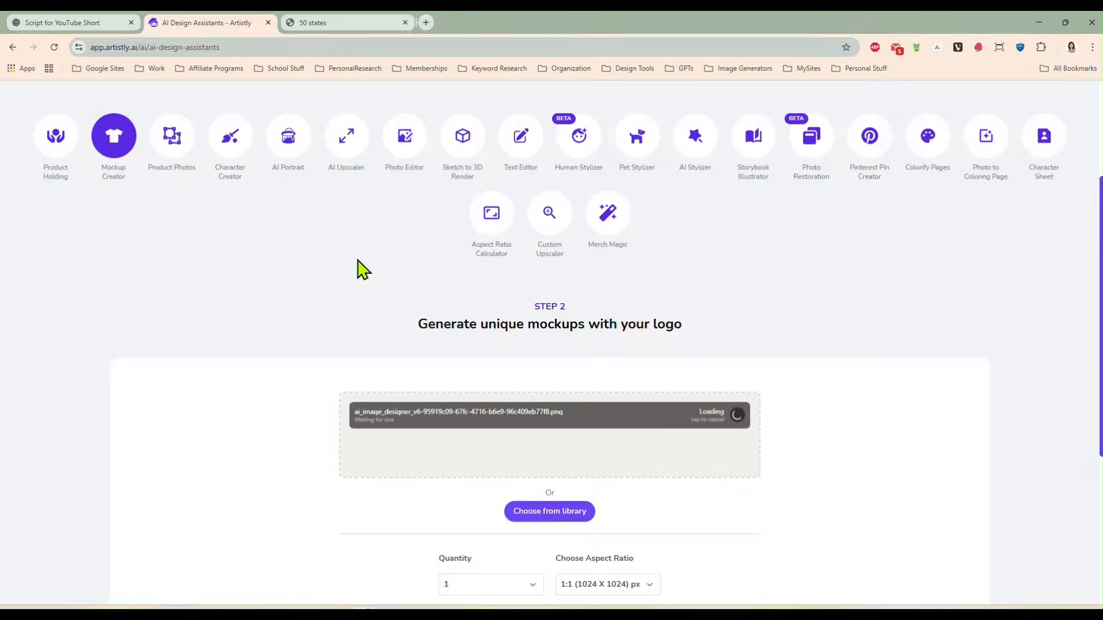
- Set the quantity to 4 and enter the prompt "Photo of a woman wearing a heather gray shirrt with this design centered on the front."
scroll(805, 422, down, 3)
scroll(805, 423, down, 2)
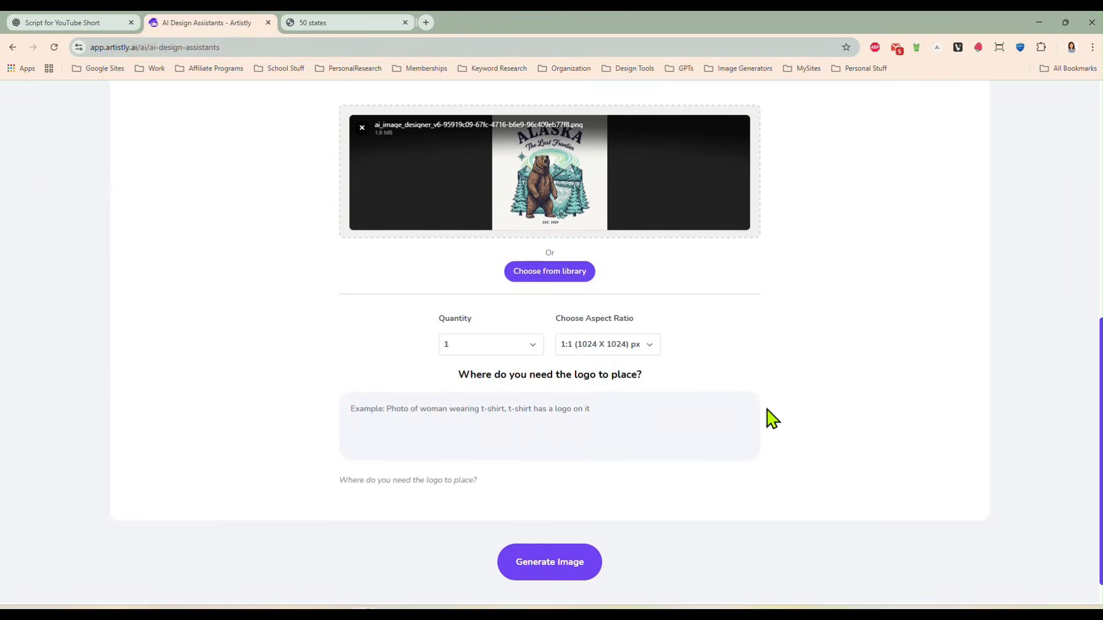
click(511, 347)
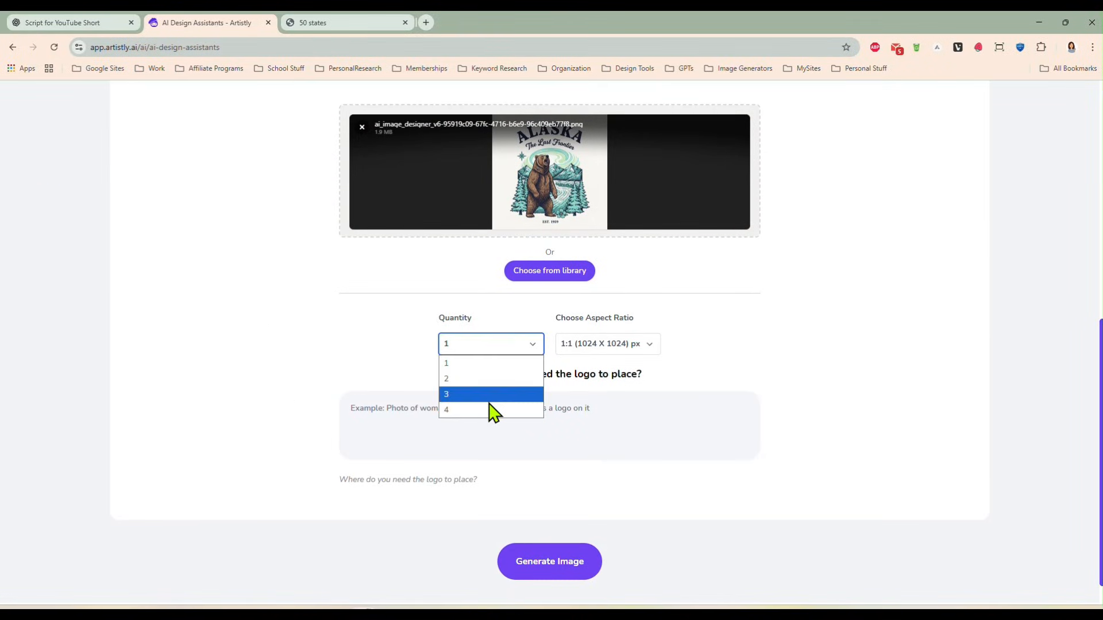
click(489, 409)
click(529, 409)
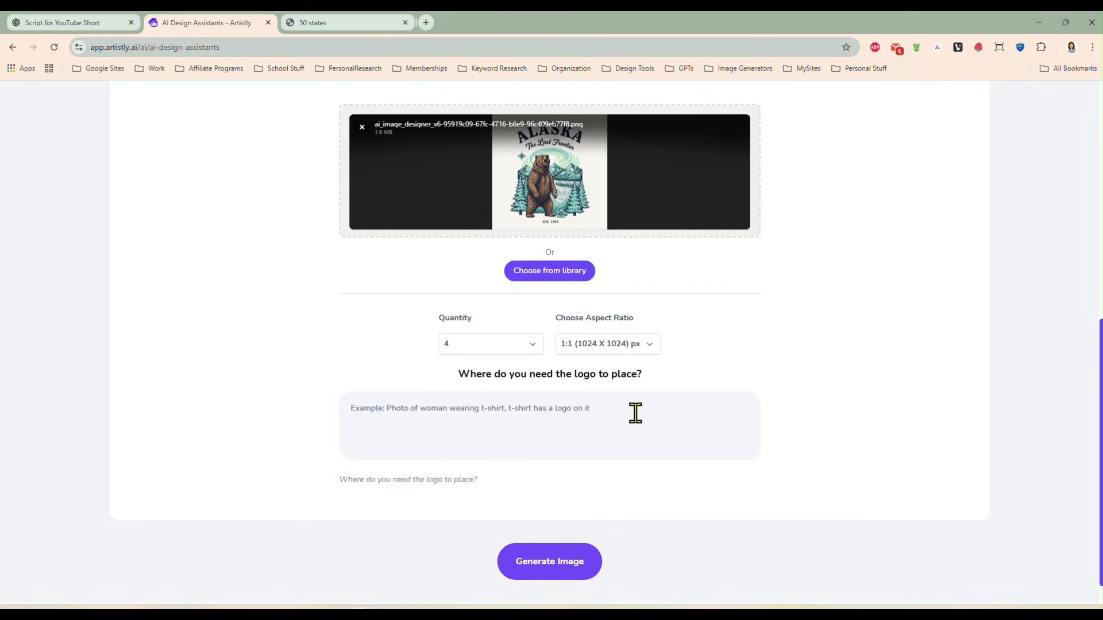
text(P)
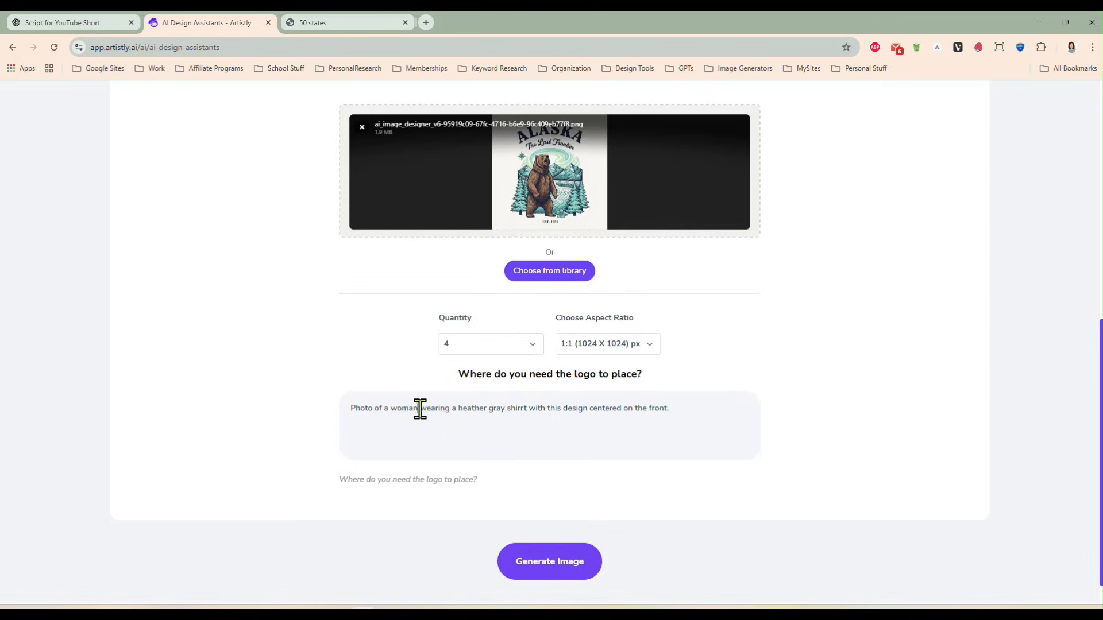
- Insert "standing in front of a rustic barn in winter," after "woman" in the prompt and generate the mockup images
text(standing in fro)
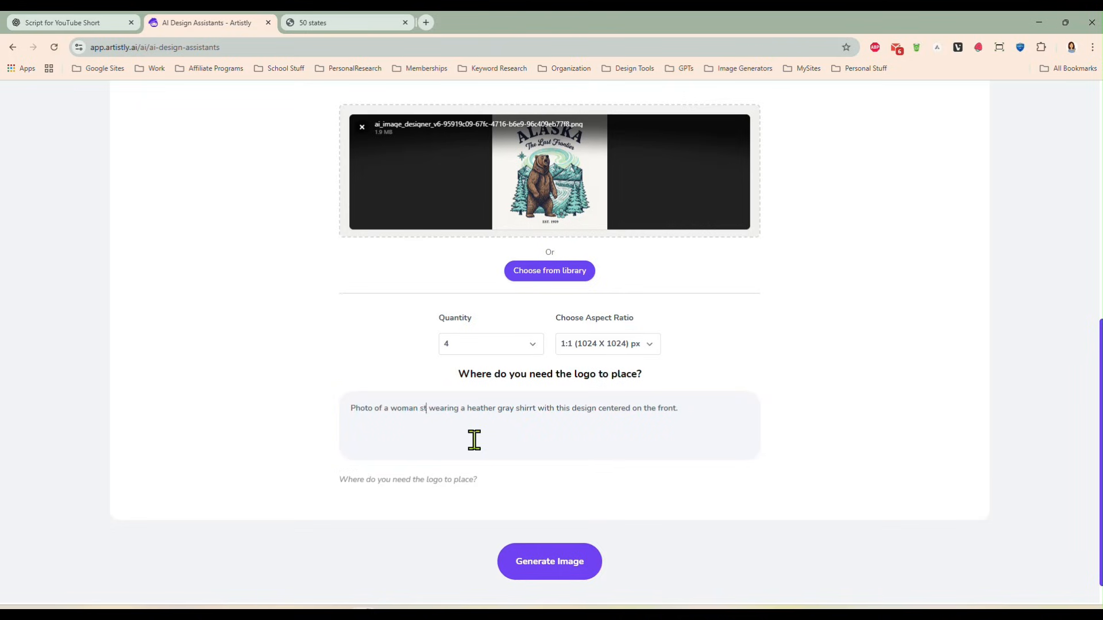
text(nt of a )
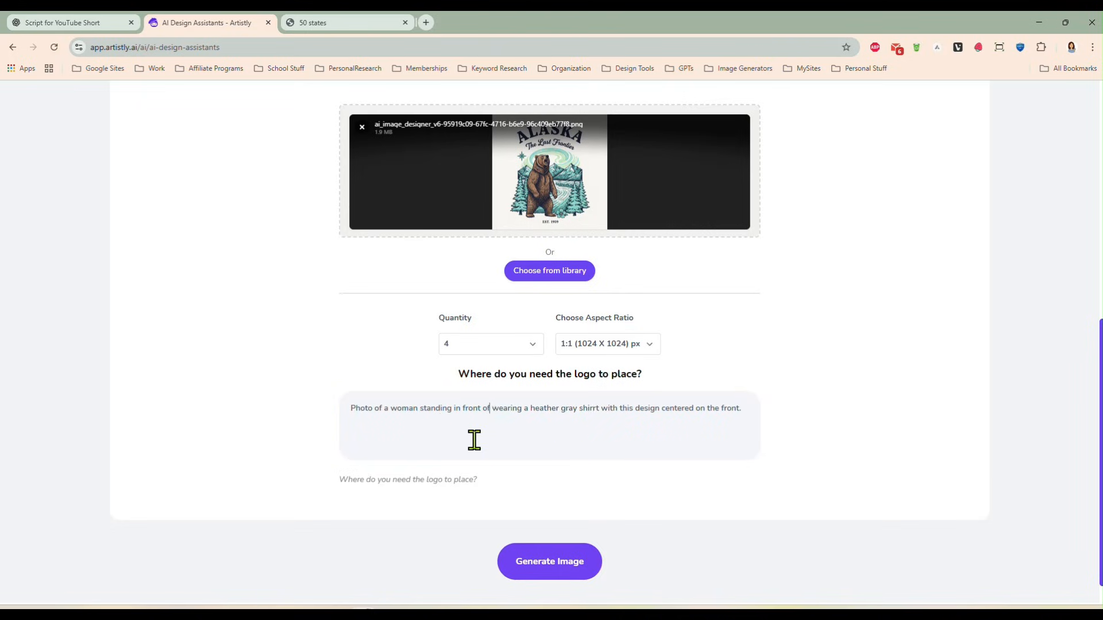
text(rustic barn in winter)
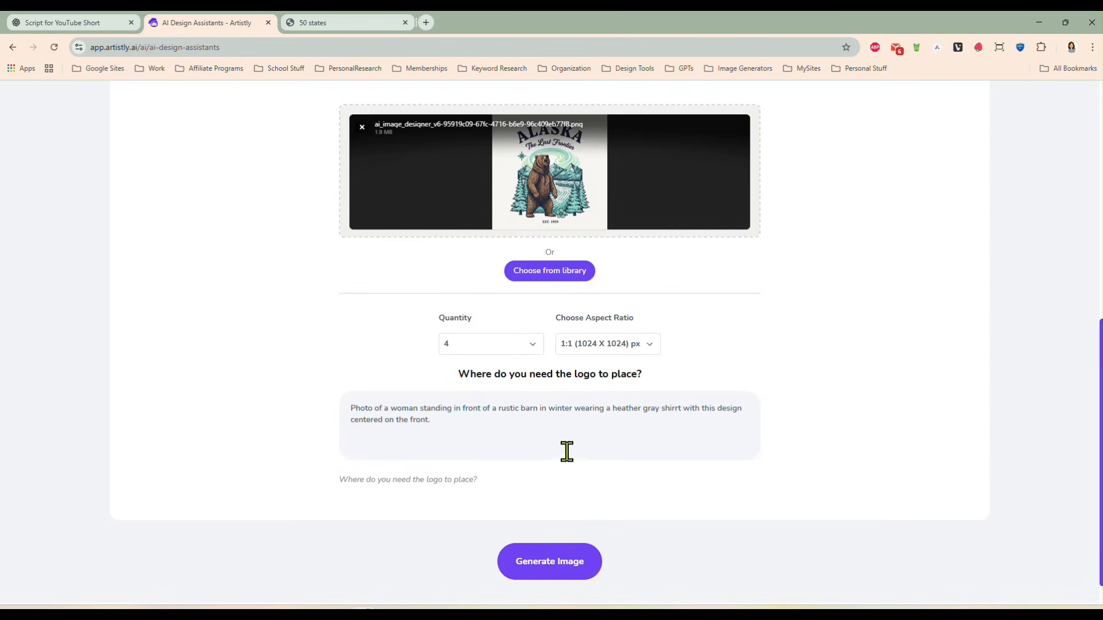
text(,)
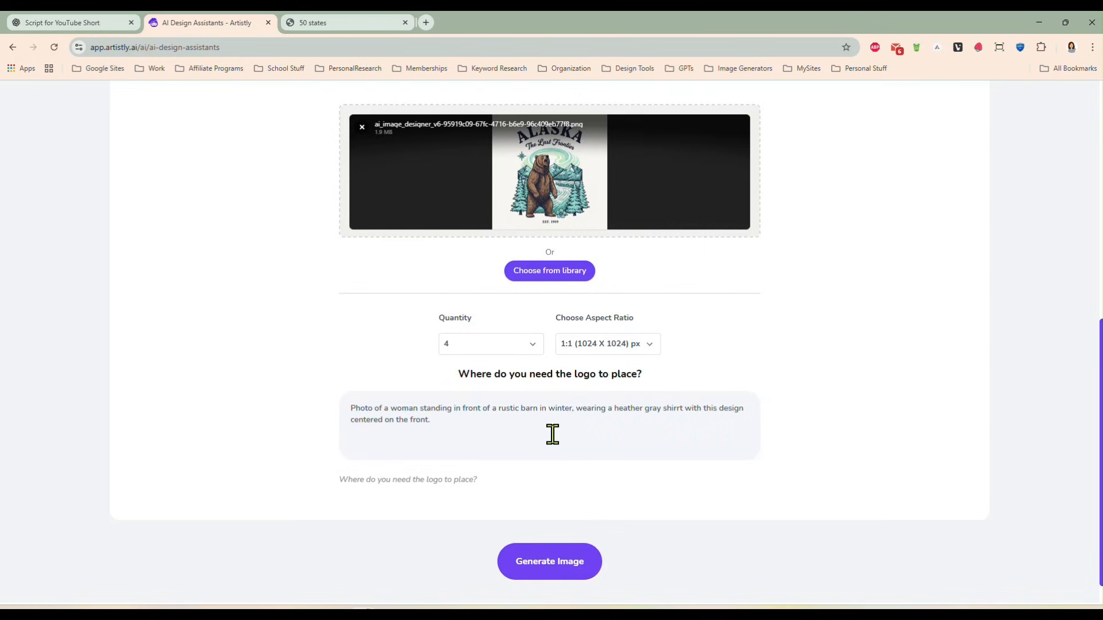
click(553, 563)
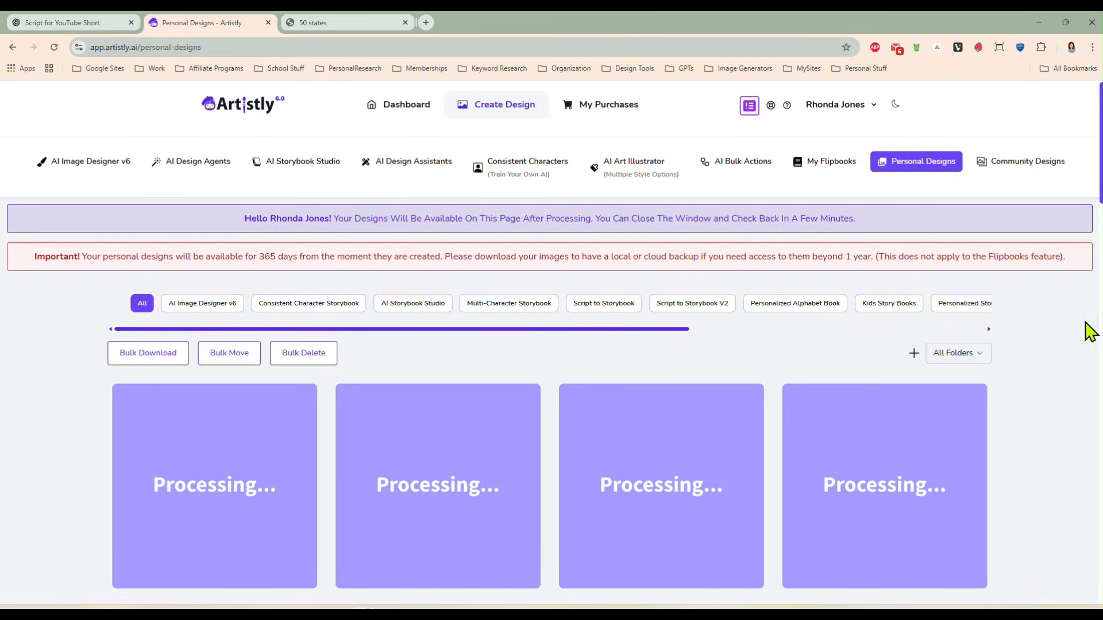
- Inspect the first three generated Alaska shirt mockups enlarged, checking how the design is placed on the shirt
scroll(1046, 347, down, 2)
scroll(1057, 336, up, 1)
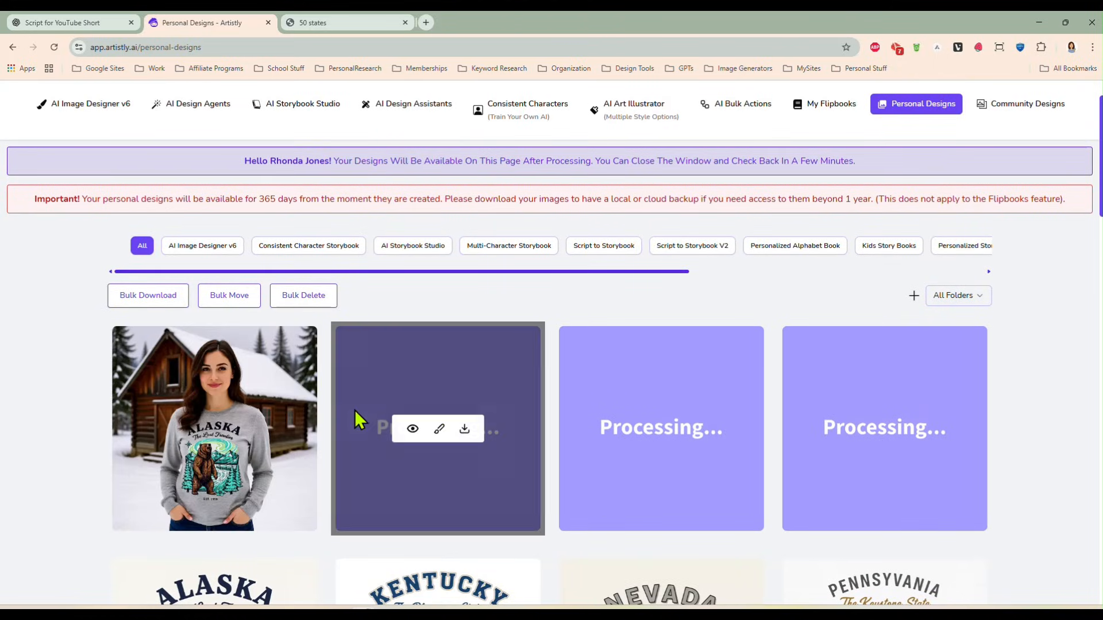
mouse_move(221, 482)
click(189, 430)
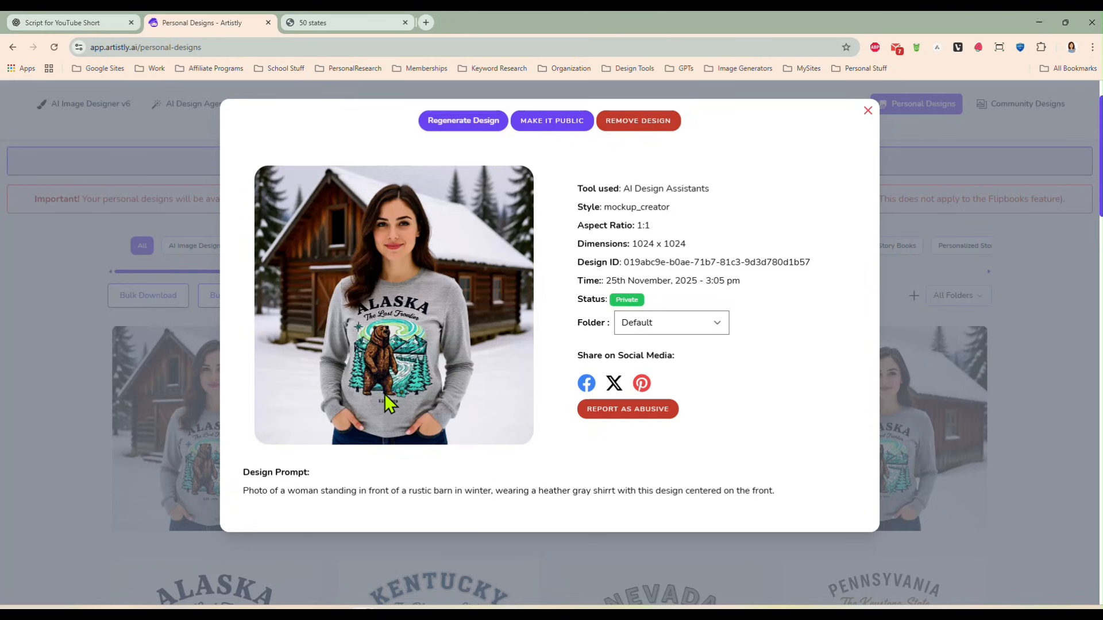
click(867, 111)
click(412, 429)
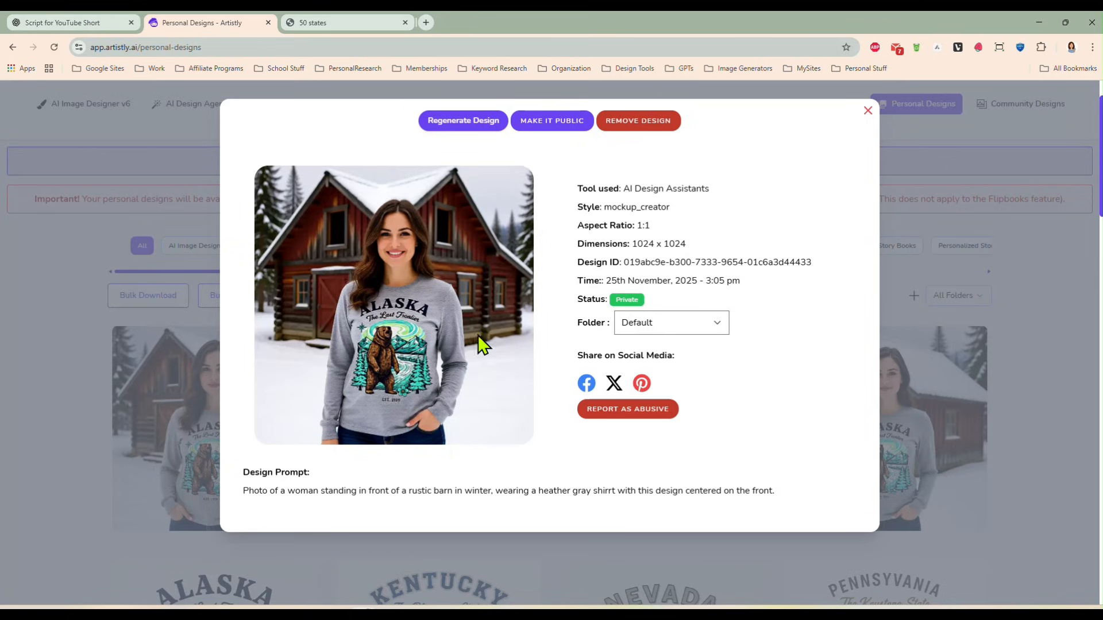
click(868, 110)
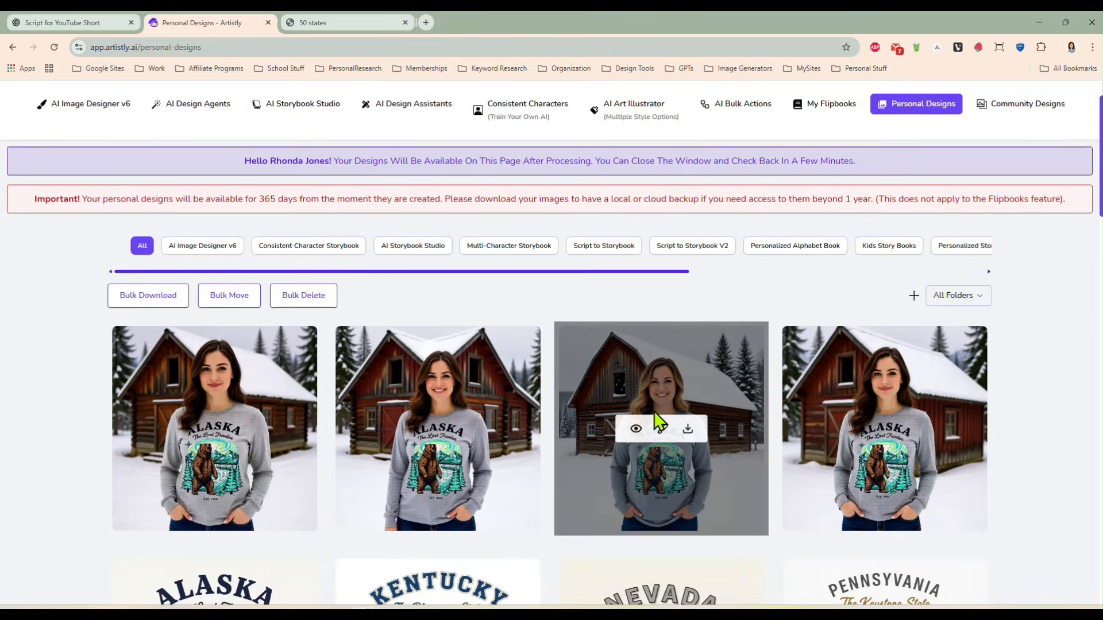
click(638, 429)
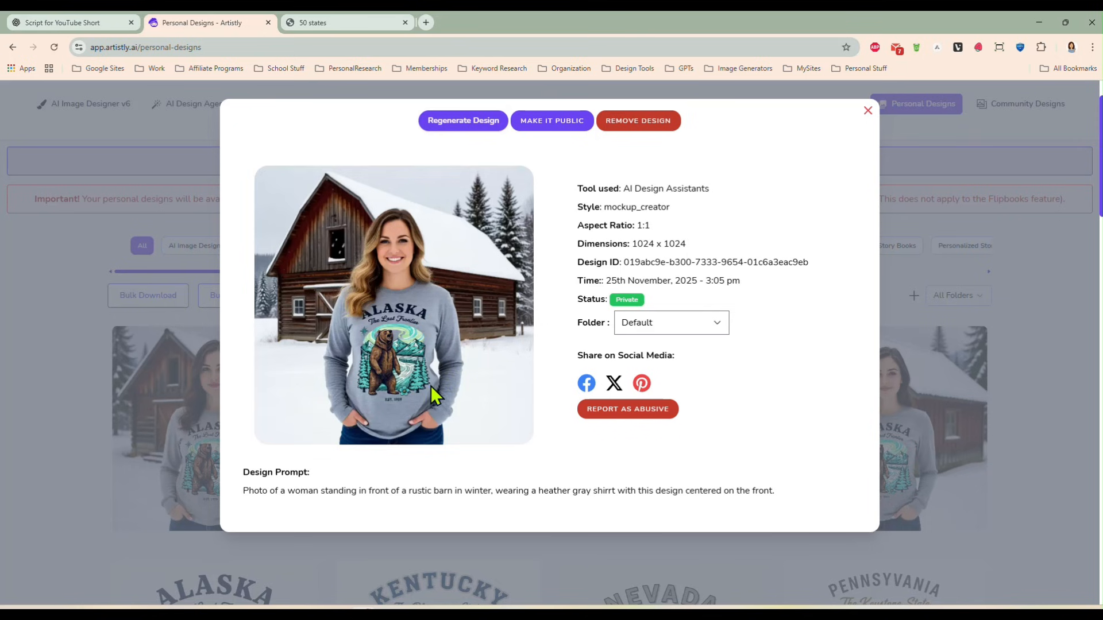
click(868, 110)
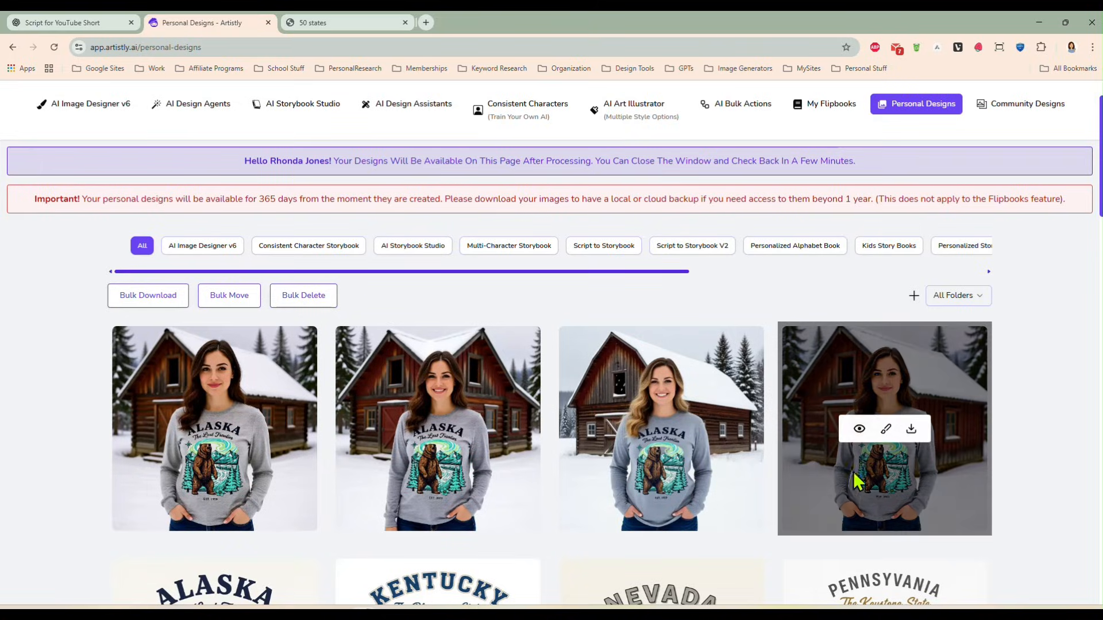
scroll(75, 353, down, 1)
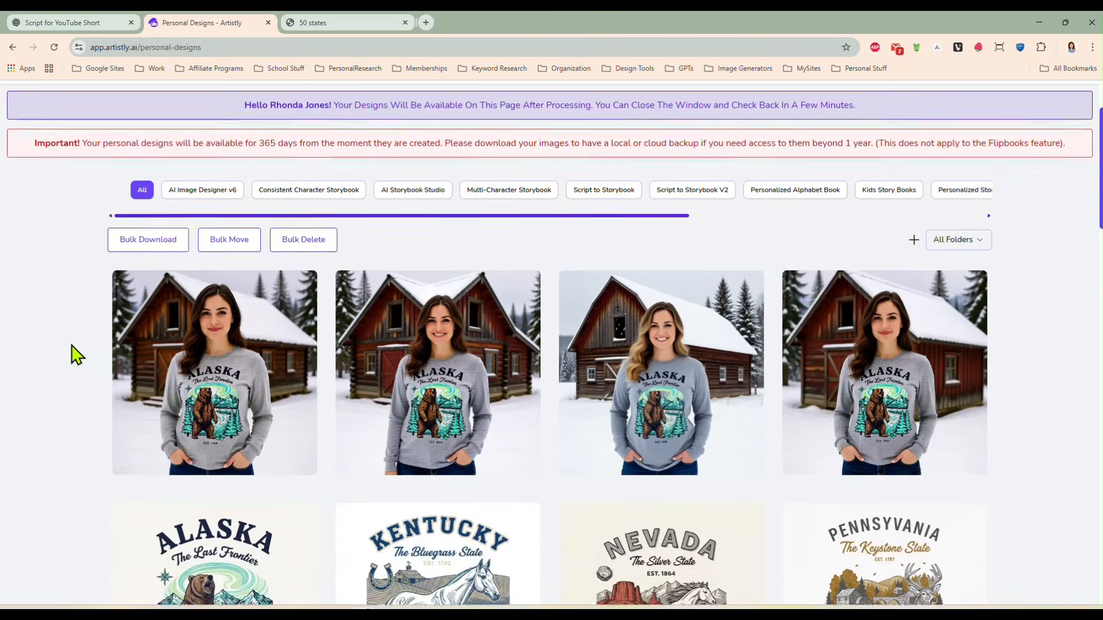
scroll(75, 353, up, 2)
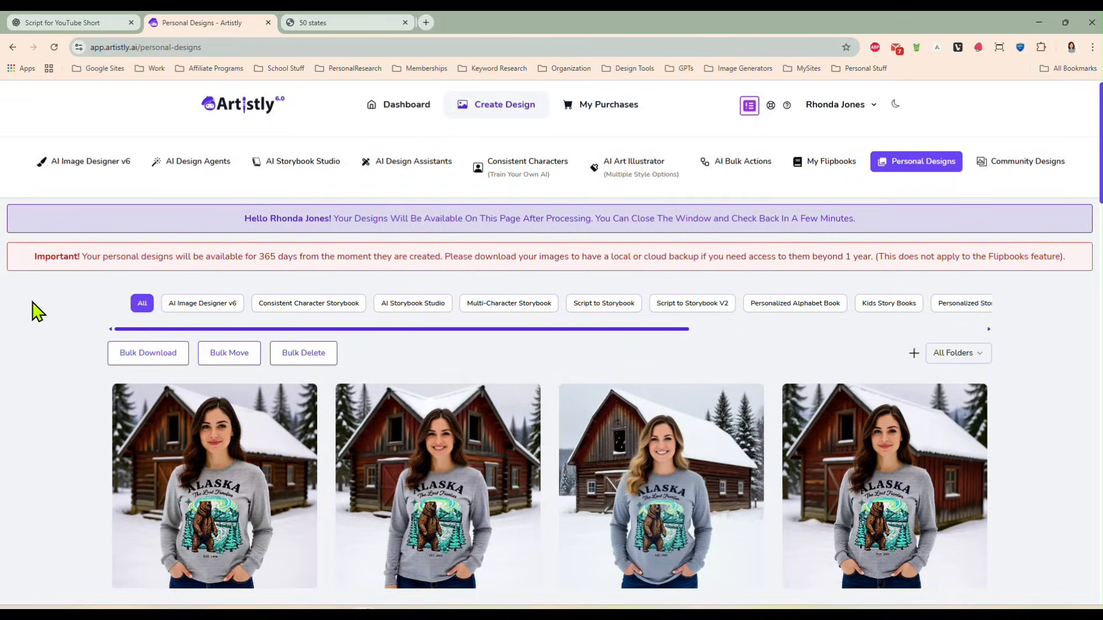
- Start another mockup in the Mockup Creator using the Alaska bear design from the media library
click(401, 161)
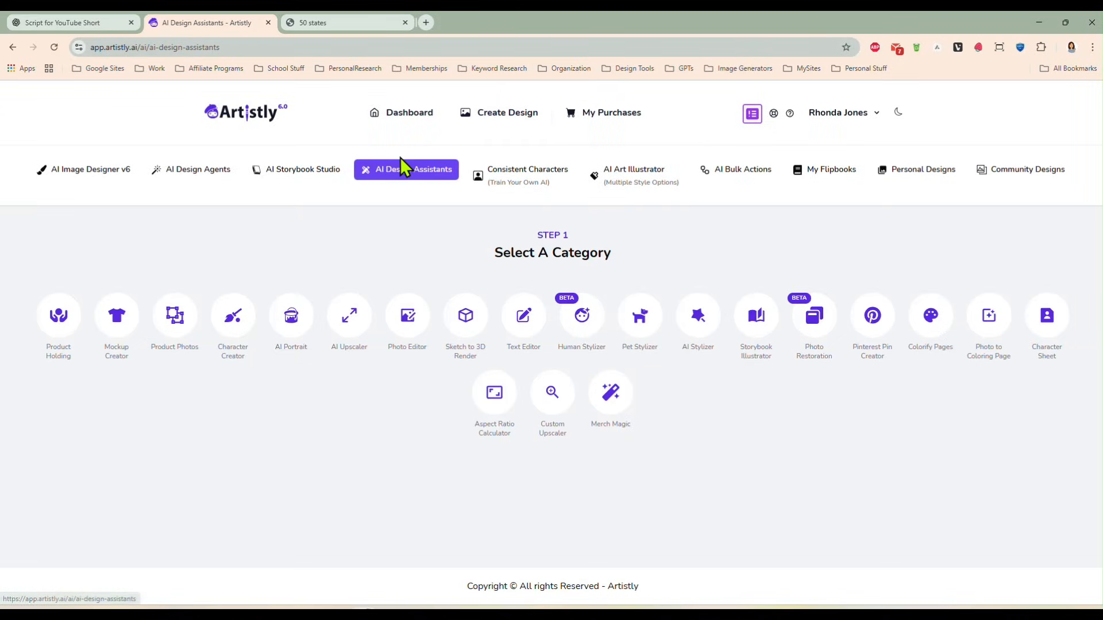
click(112, 324)
scroll(190, 312, down, 3)
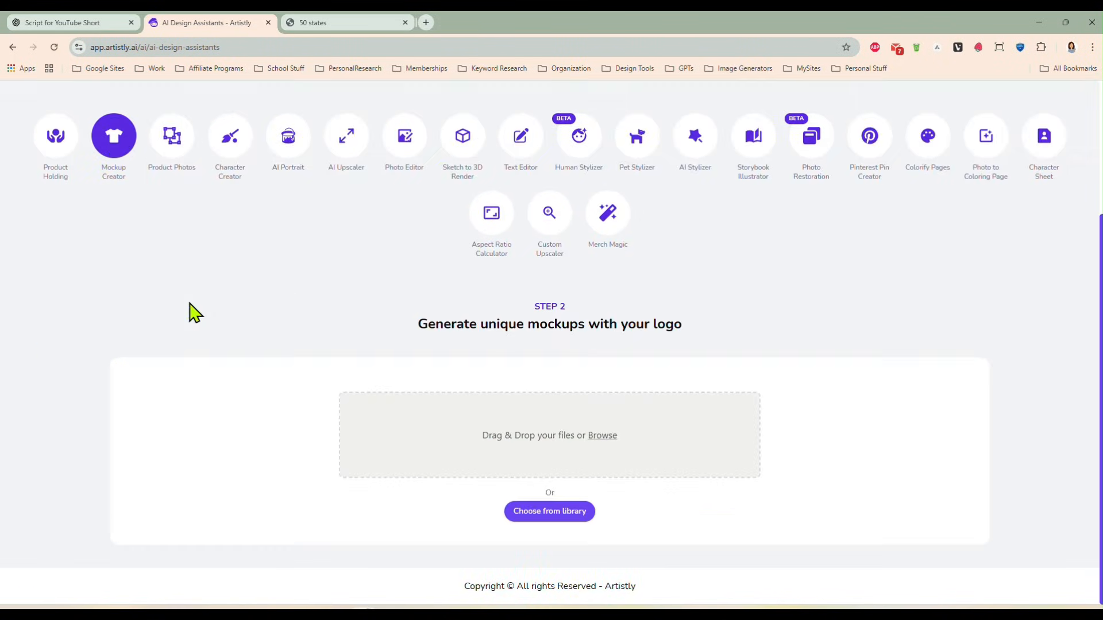
click(545, 516)
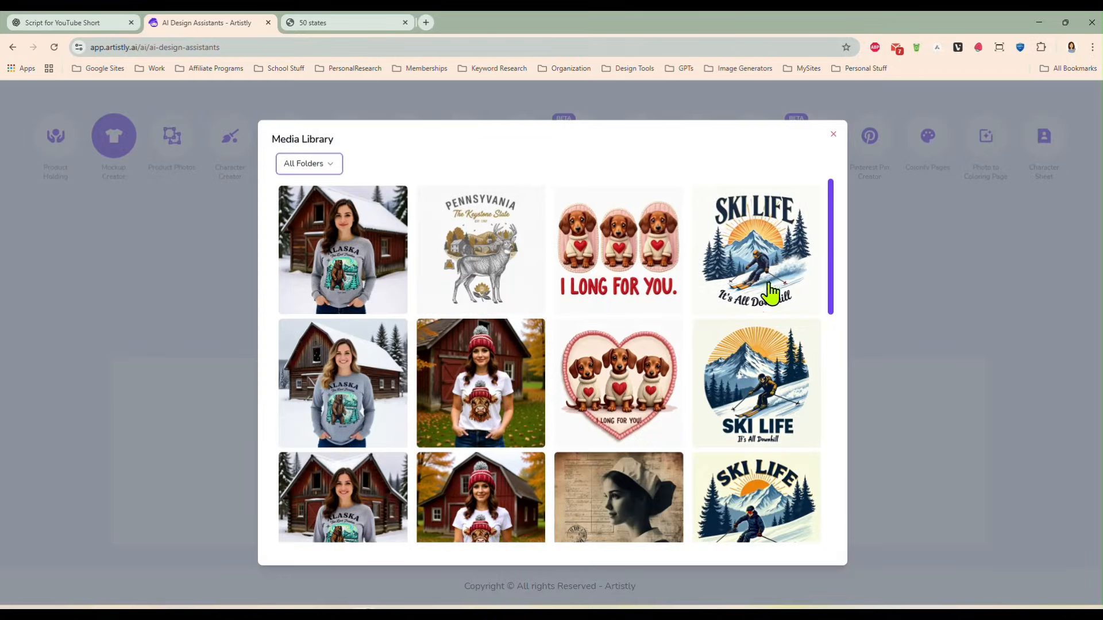
scroll(397, 377, down, 5)
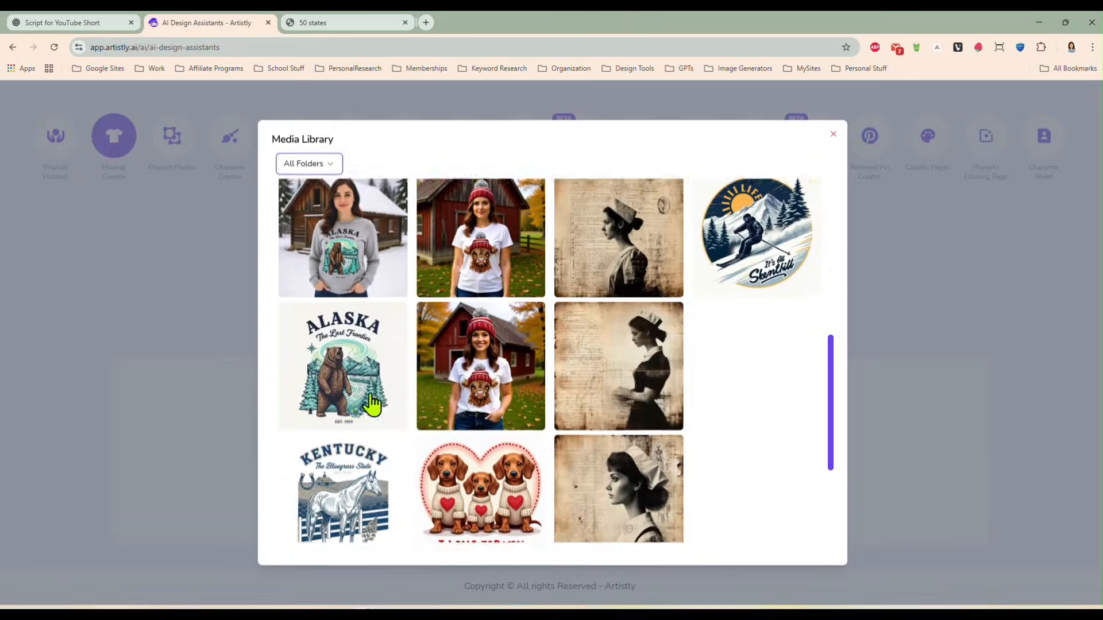
click(353, 342)
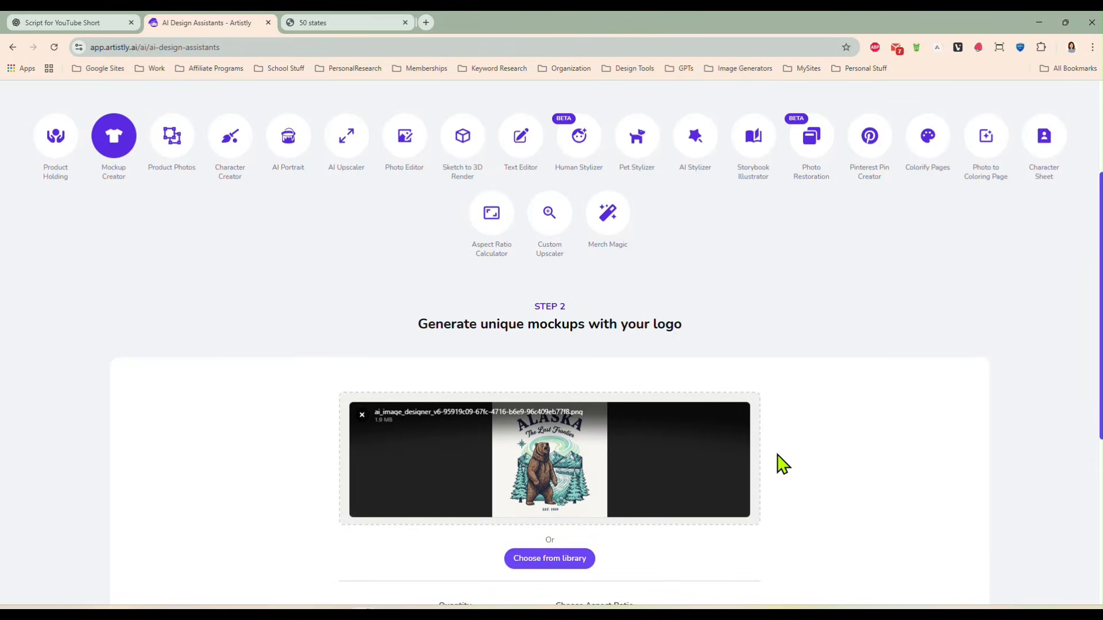
- Set the quantity to 2 and enter the prompt "Photo of a middle aged man wearing a black t'shirt with this design on the front."
scroll(790, 461, down, 2)
scroll(788, 461, down, 3)
click(526, 405)
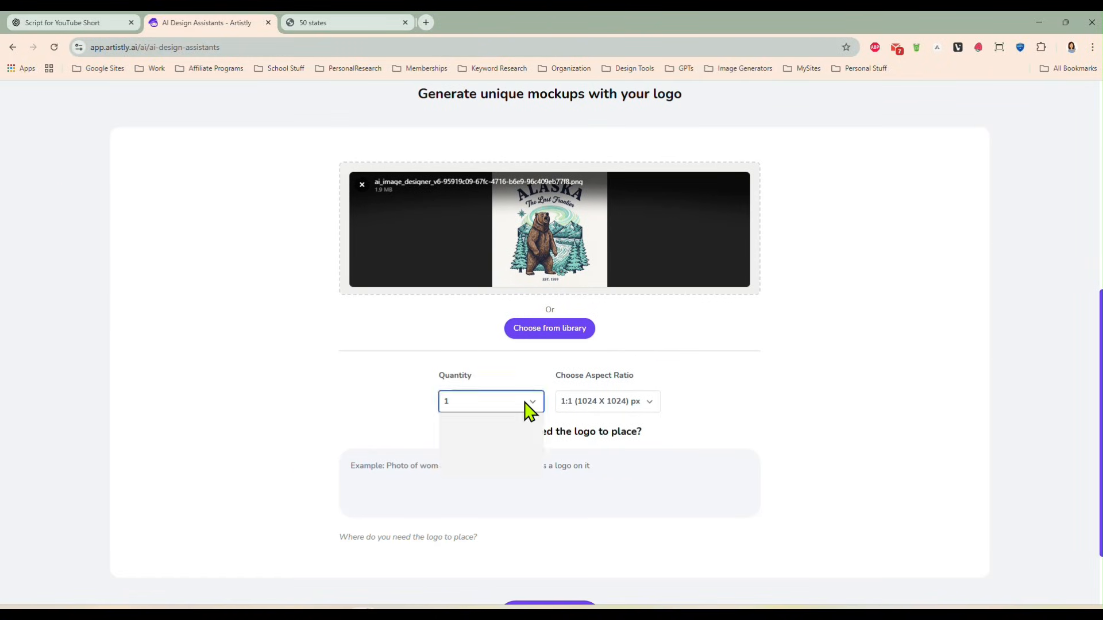
click(507, 442)
click(533, 468)
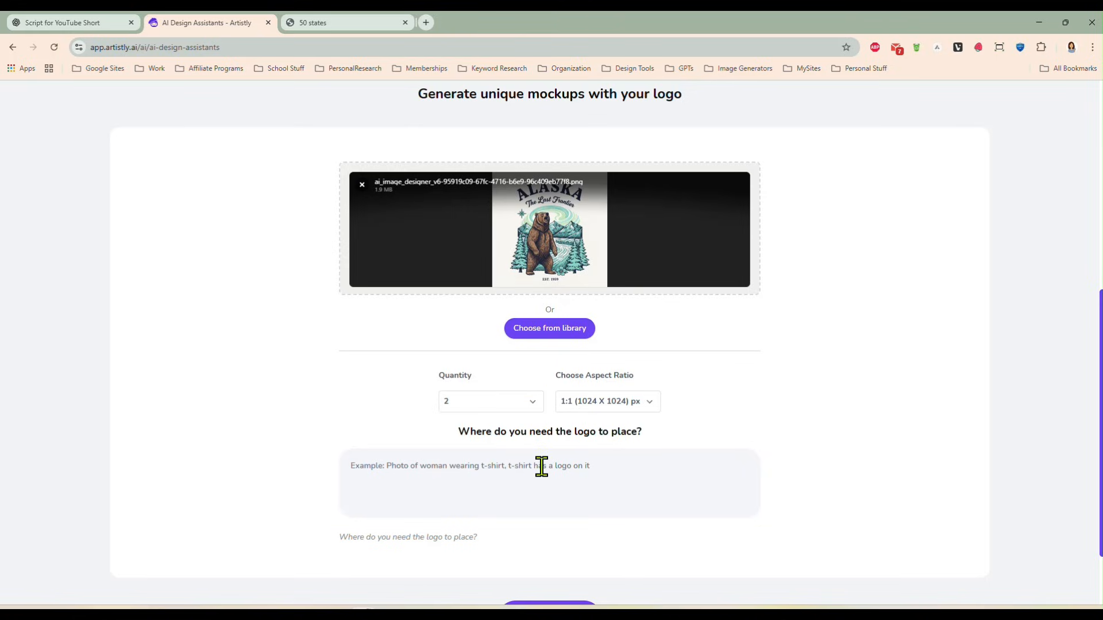
text(P)
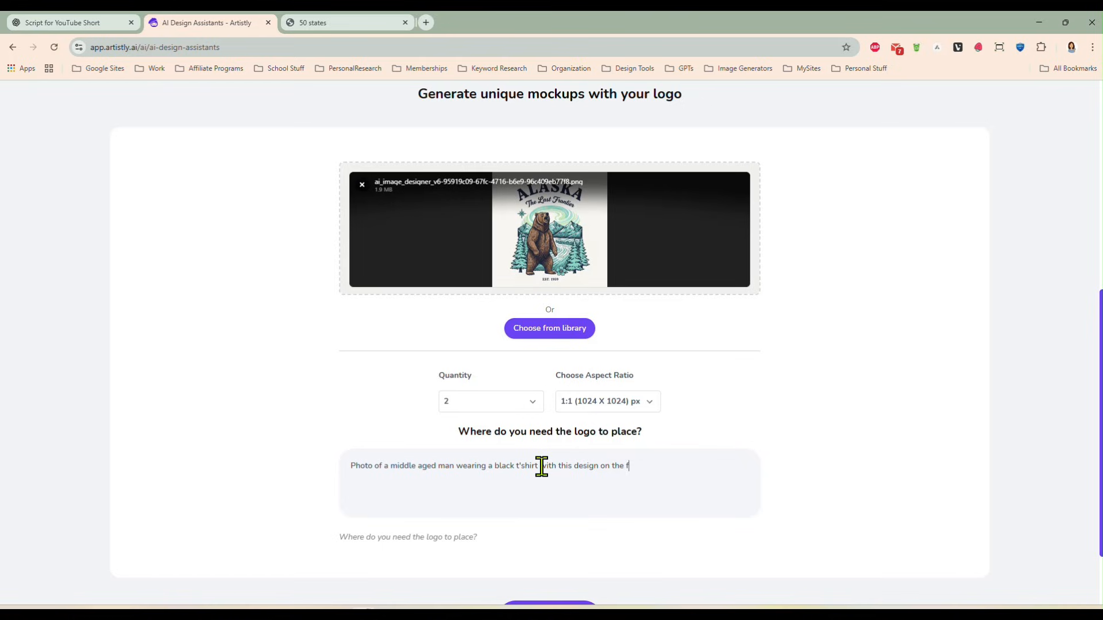
- Insert "standing in front of a vintage pickup truck," after "man" in the prompt and generate the mockup images
click(463, 465)
text(standing in front )
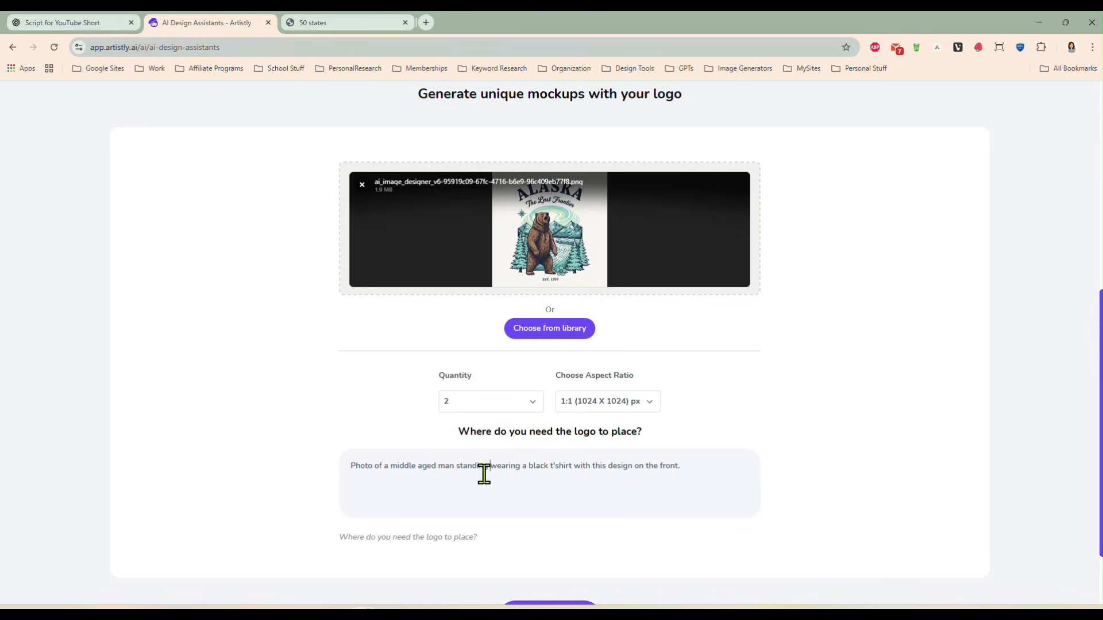
text(of a vintage)
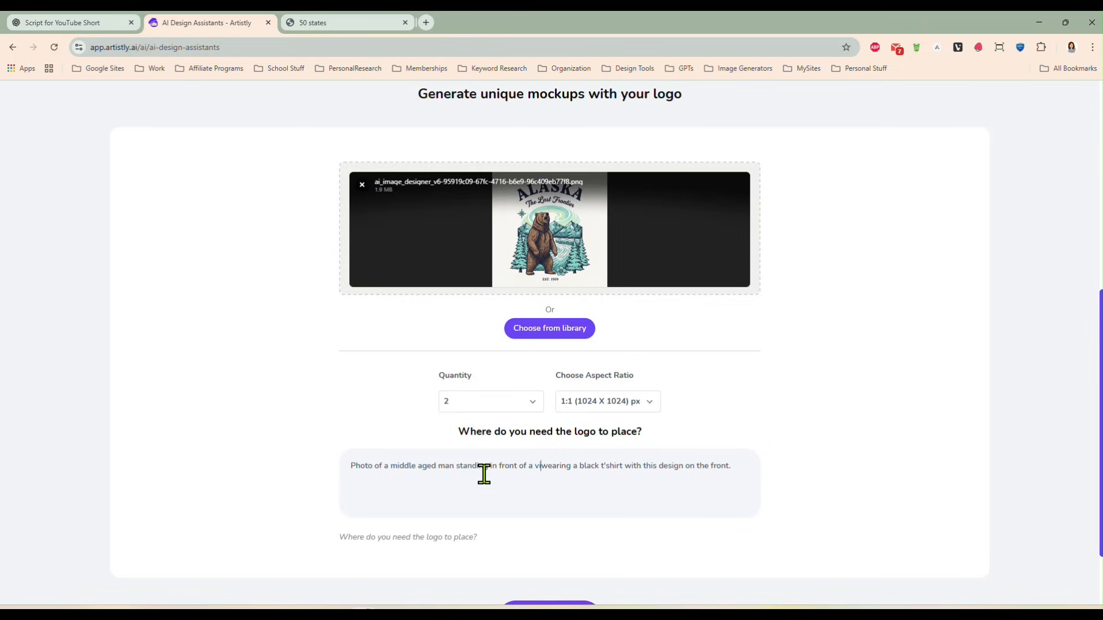
text( pickup tru)
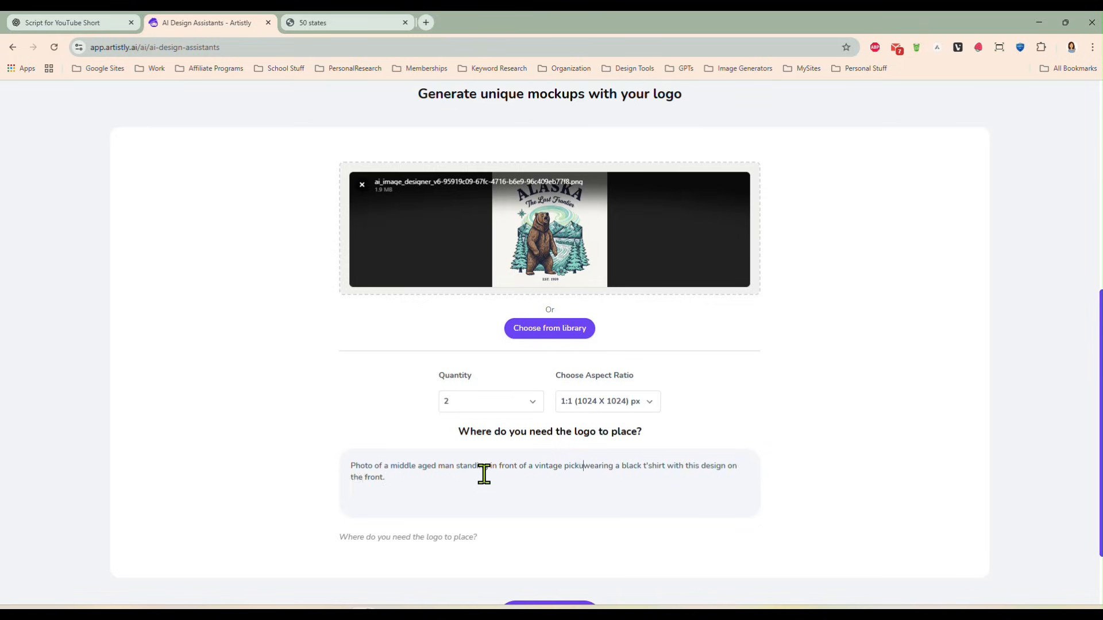
text(ck,)
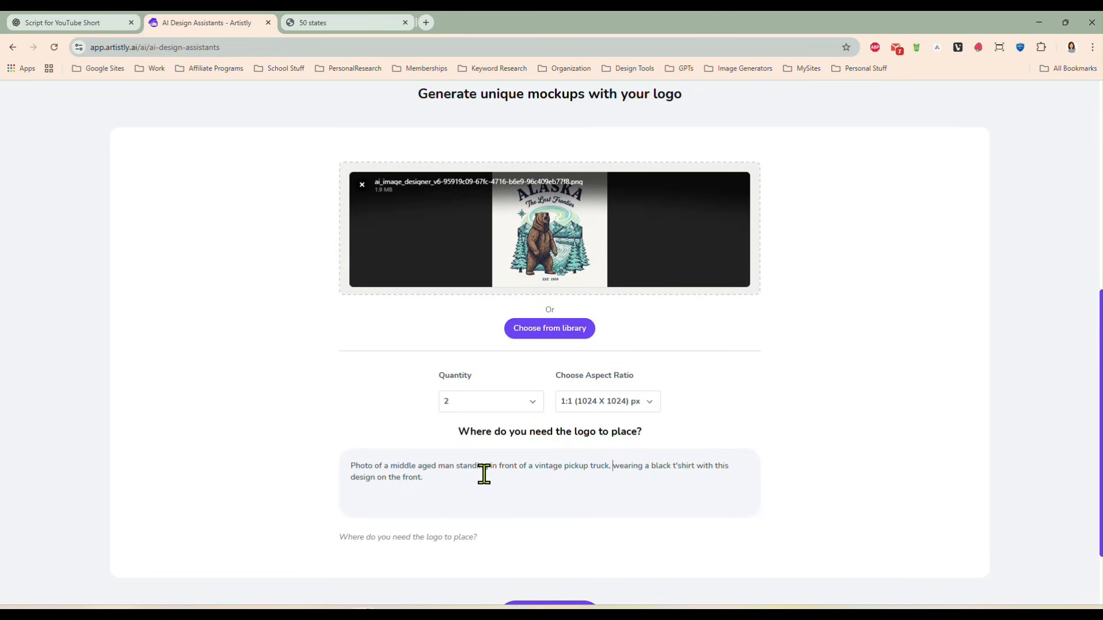
scroll(552, 498, down, 2)
click(548, 541)
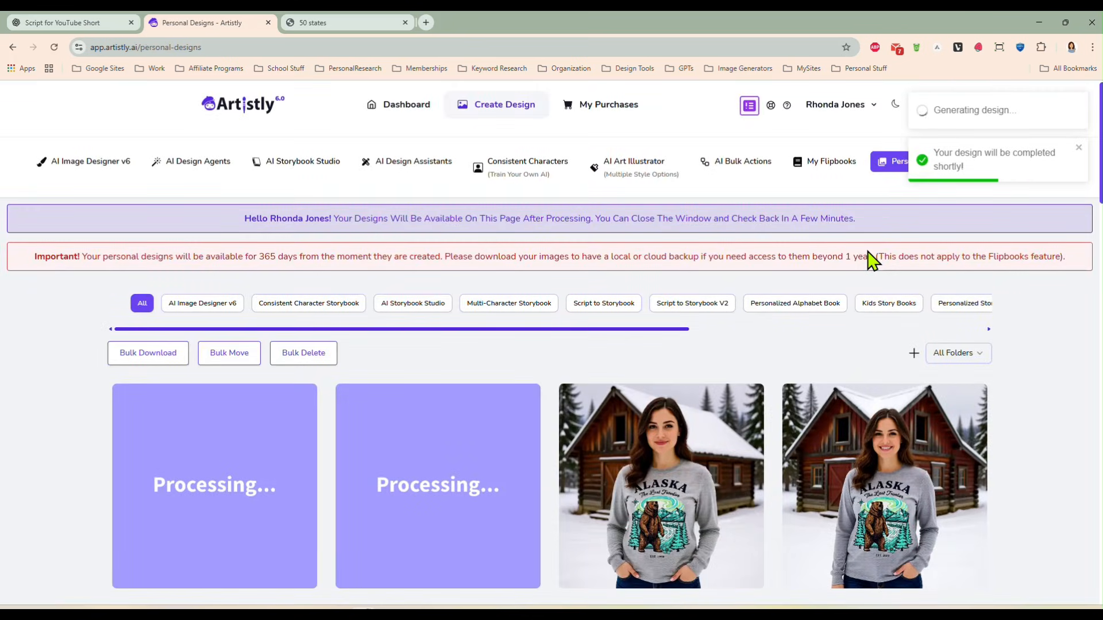
- Inspect both generated mockups of the man in the black Alaska shirt enlarged, checking the design's placement and colors
scroll(712, 345, down, 3)
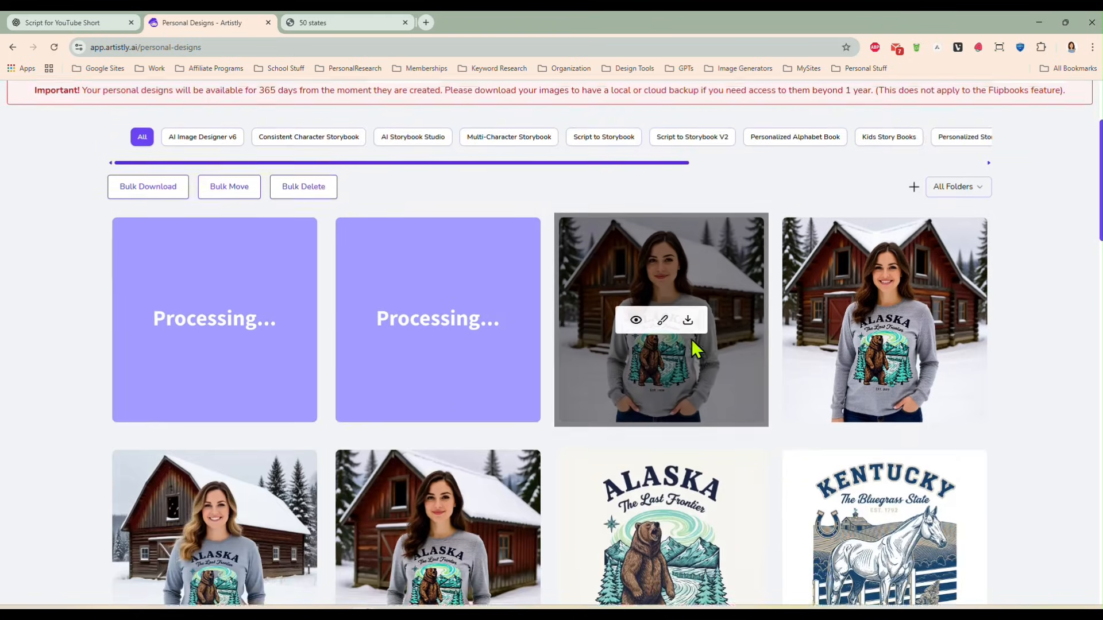
scroll(681, 340, down, 1)
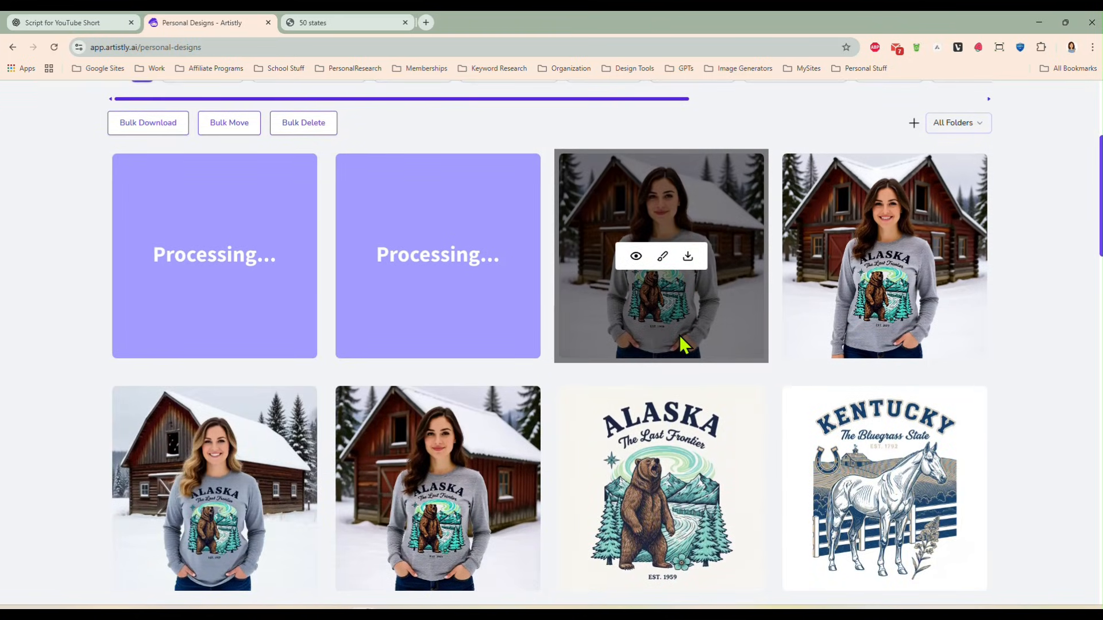
scroll(683, 345, up, 2)
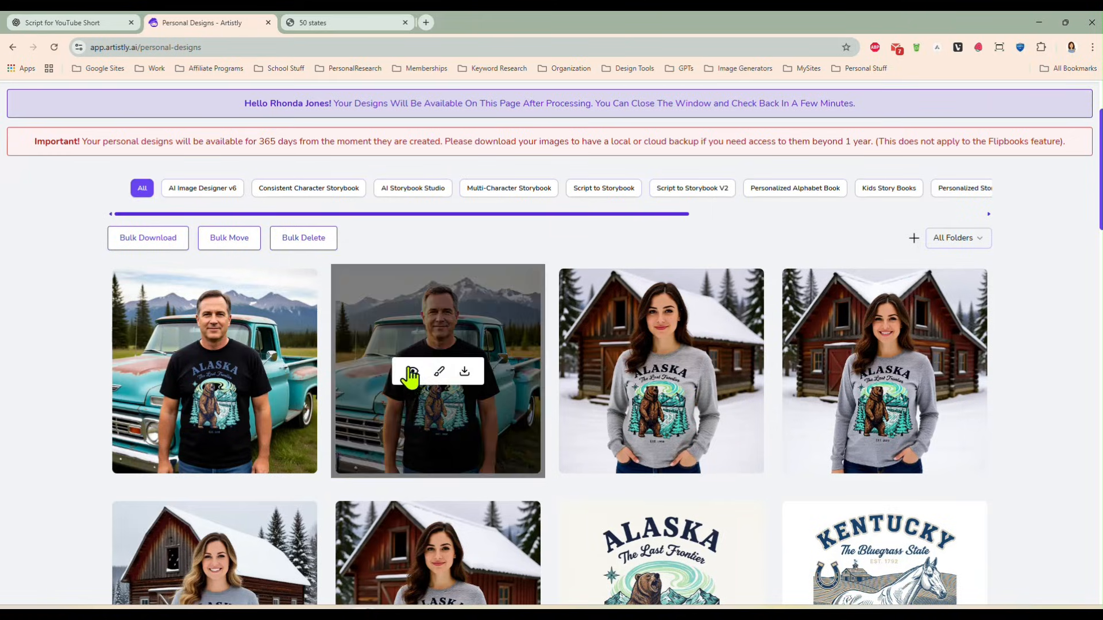
click(418, 372)
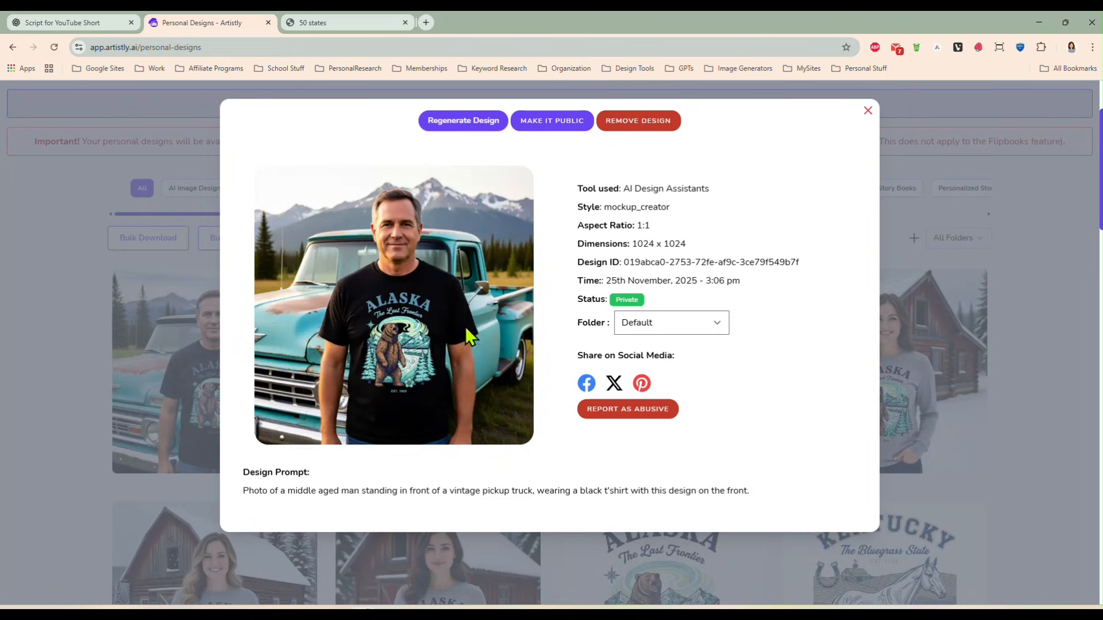
click(866, 112)
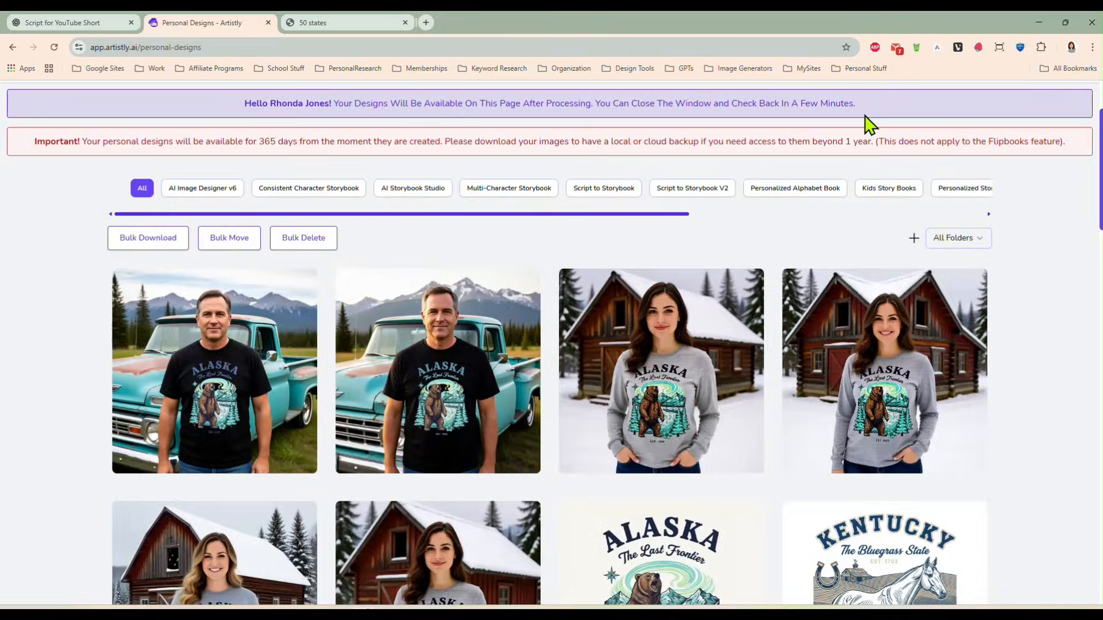
click(187, 372)
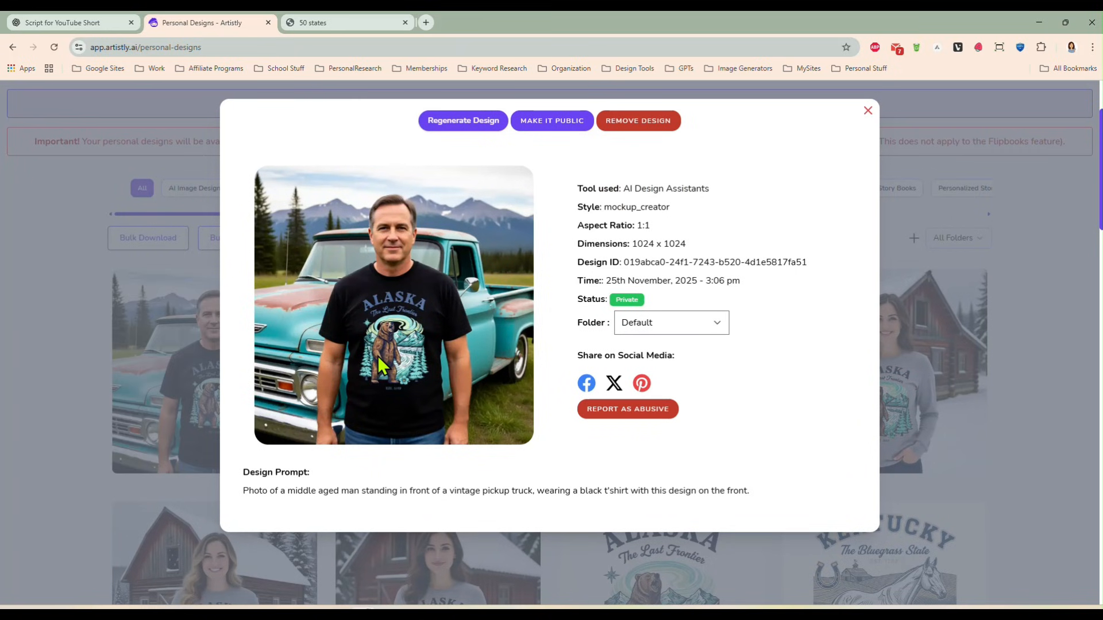
click(868, 111)
- Compare the black and gray Alaska shirt mockups with the original Alaska bear design in the personal designs
mouse_move(406, 415)
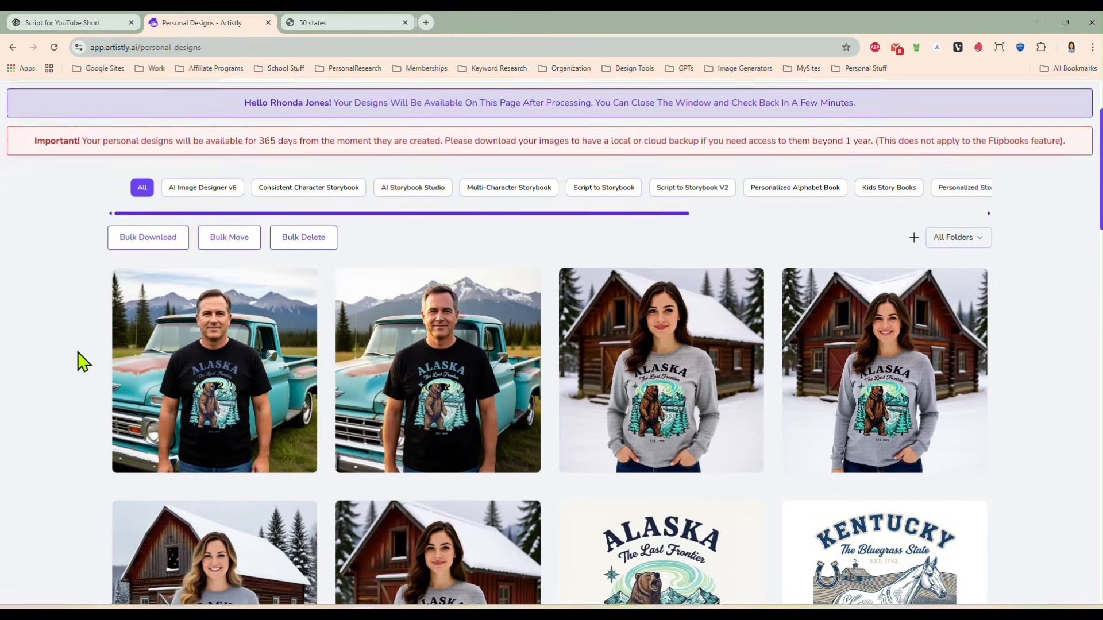
scroll(78, 353, down, 2)
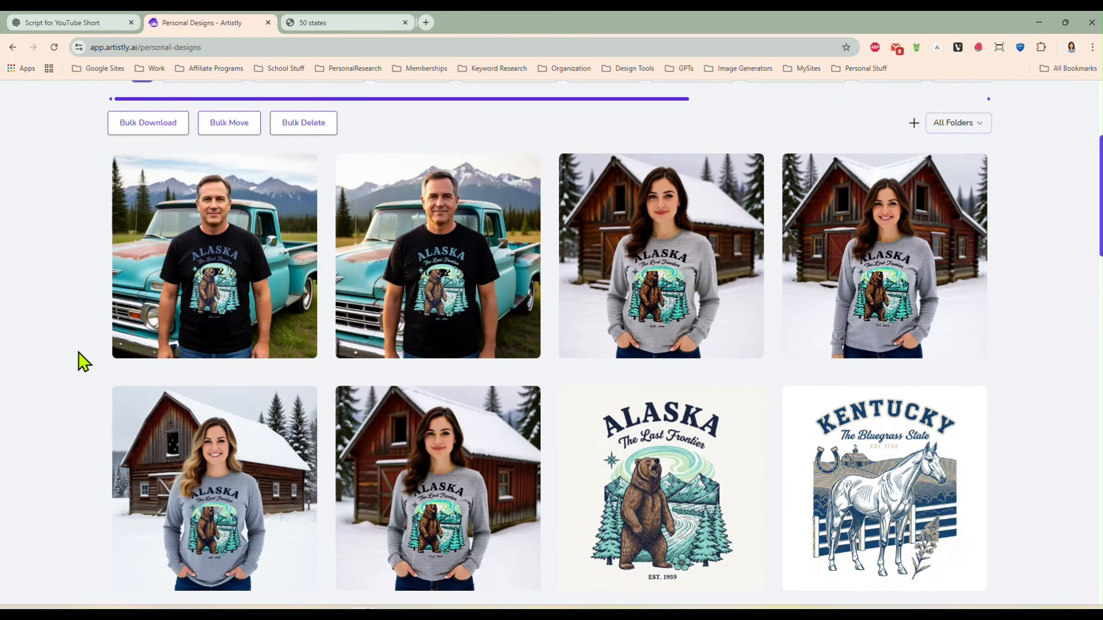
scroll(78, 359, up, 1)
mouse_move(280, 384)
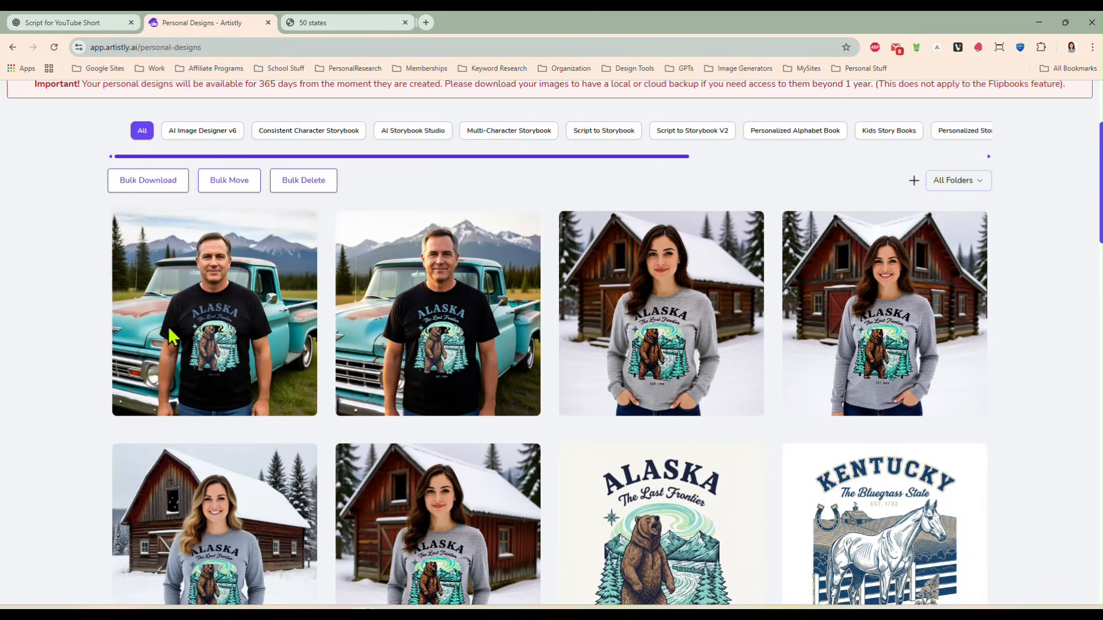
mouse_move(653, 480)
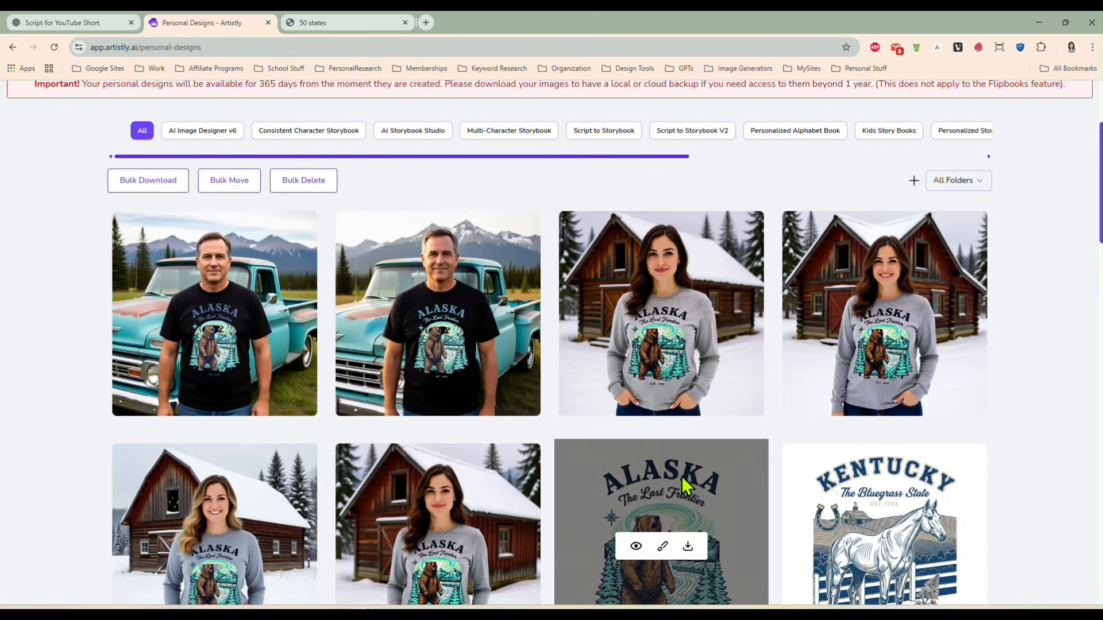
scroll(673, 474, down, 1)
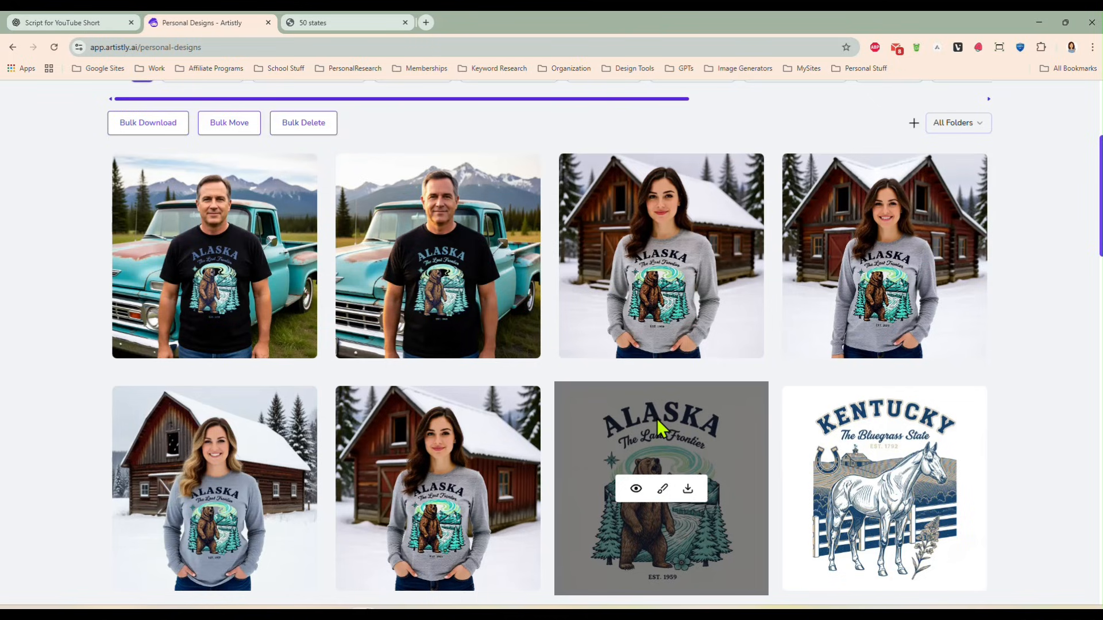
mouse_move(461, 283)
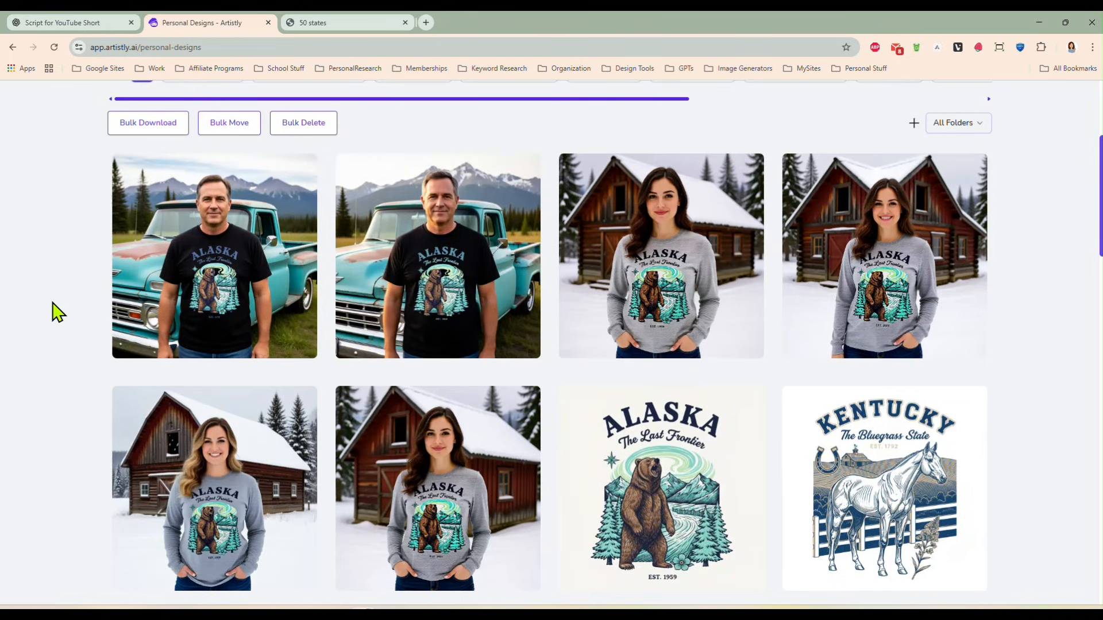
scroll(57, 312, down, 4)
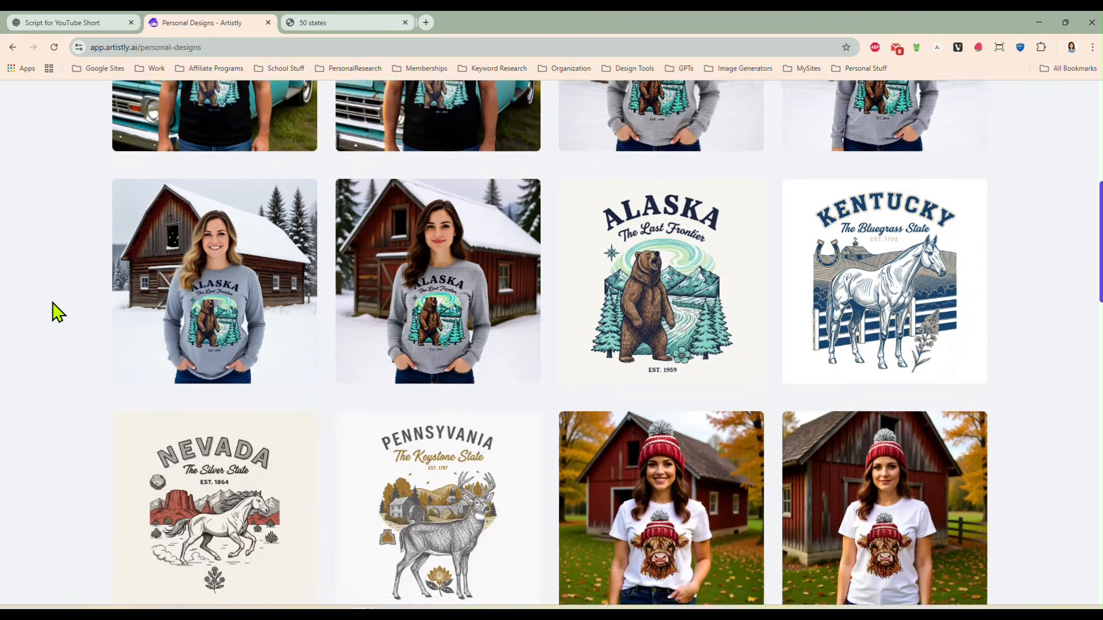
- Start another mockup in the Mockup Creator using the Pennsylvania deer design from the media library
scroll(443, 485, up, 8)
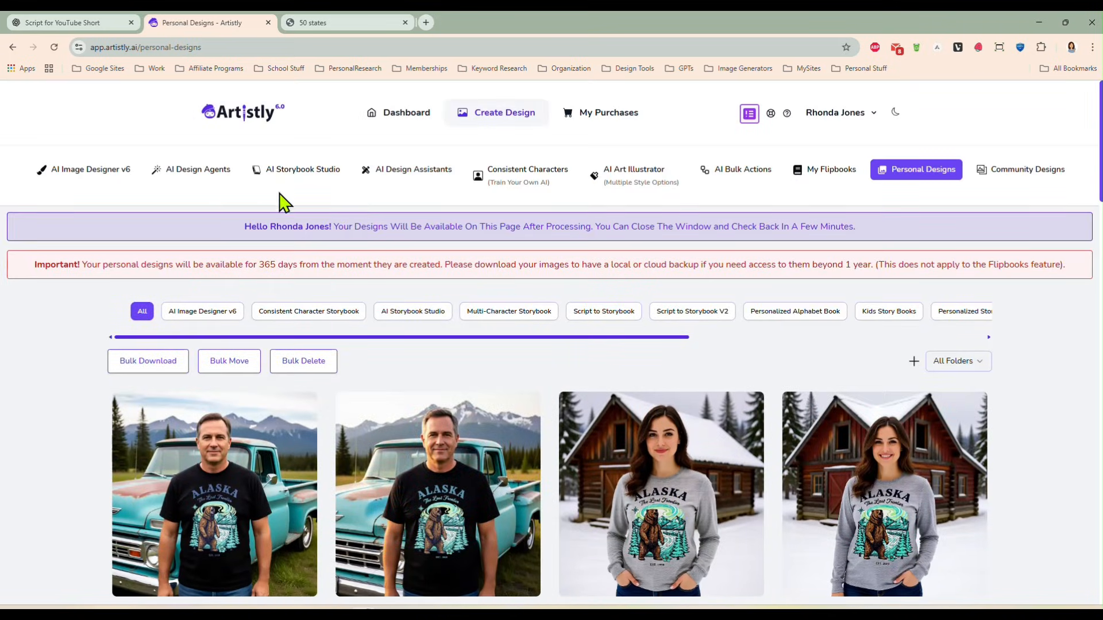
click(390, 175)
click(116, 325)
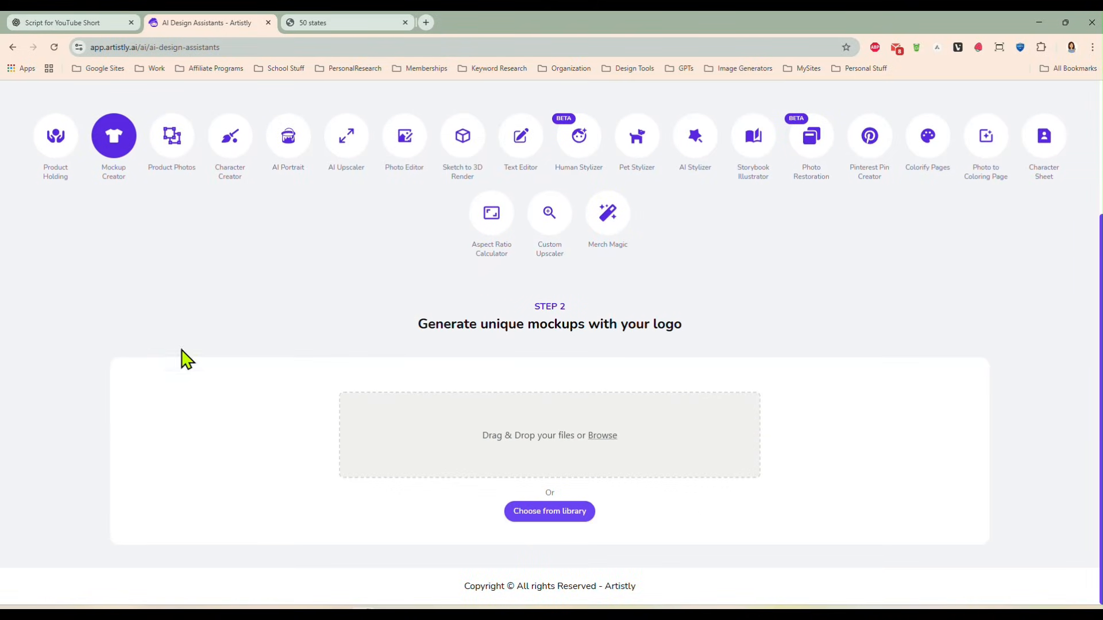
click(549, 513)
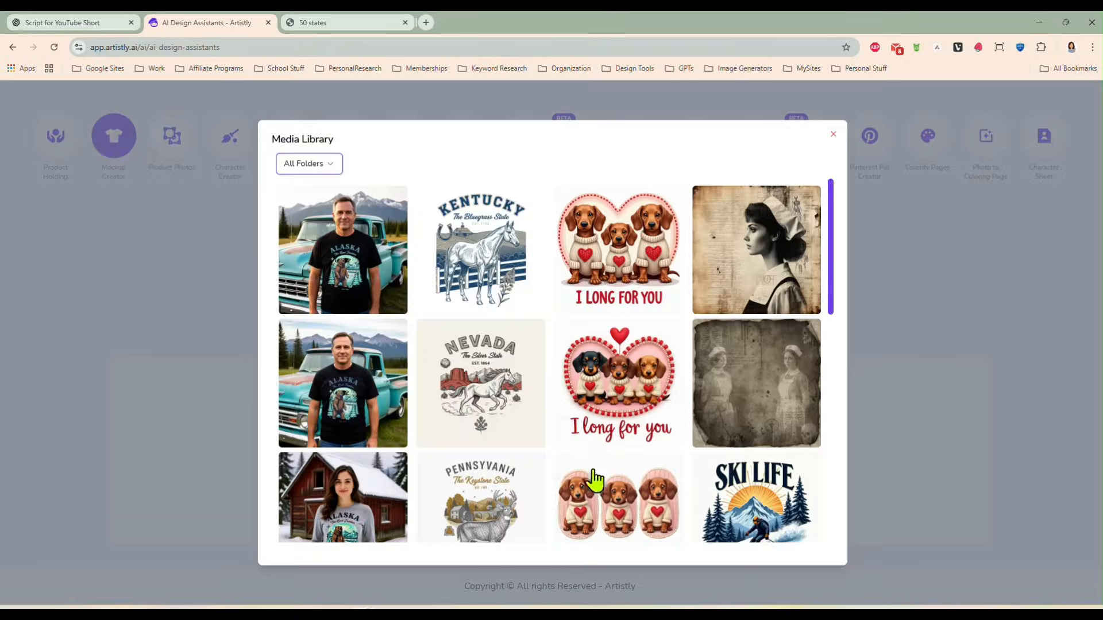
click(488, 494)
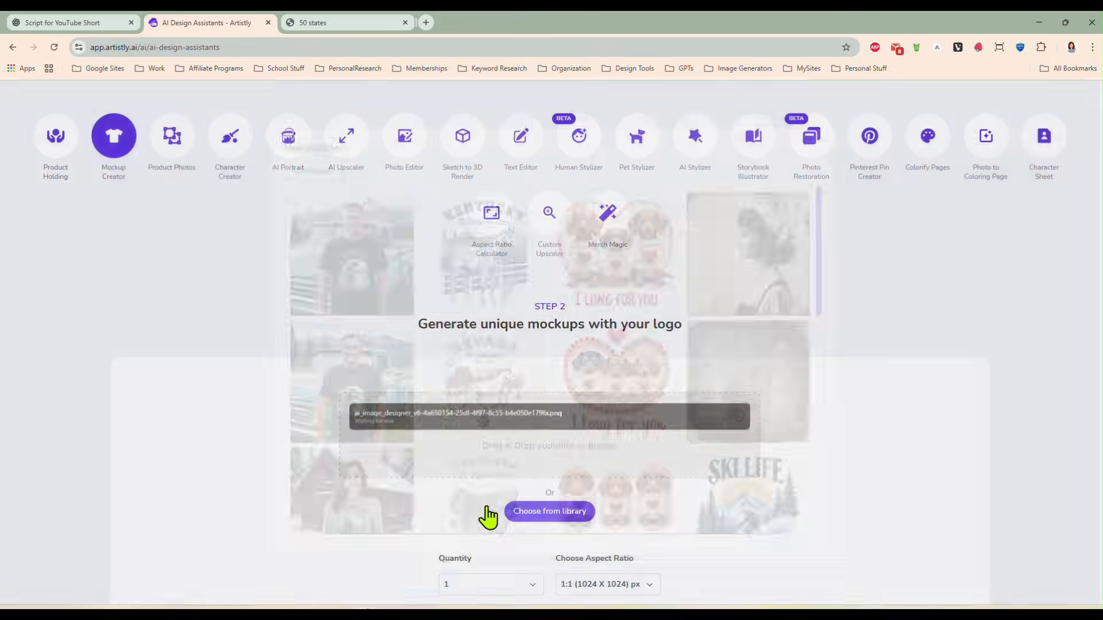
- Set quantity to 2 and enter prompt "Photo of a woman wearing a bright orange hunting cap, a light blue t'shirt with this design on the front."
scroll(577, 540, down, 3)
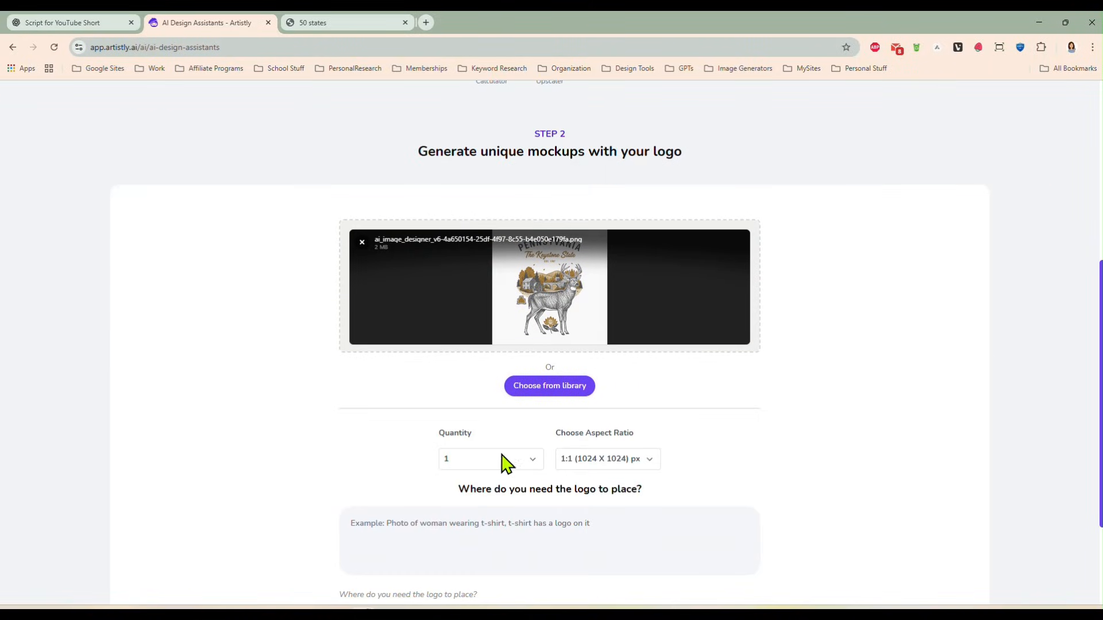
click(510, 467)
click(499, 493)
click(520, 536)
text(Photo)
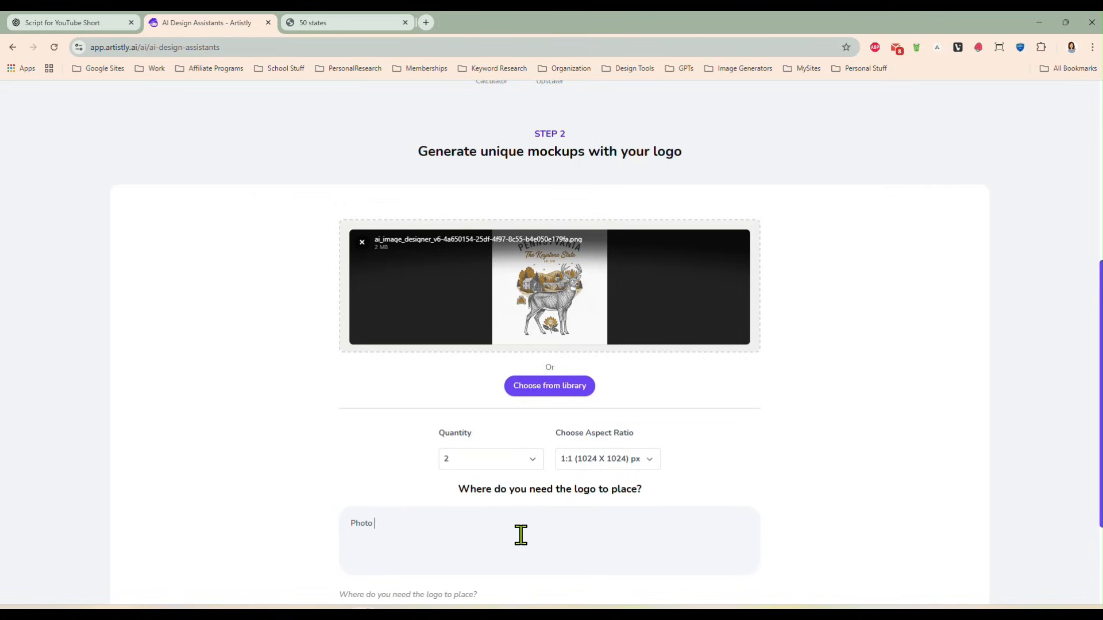
text( of a woman wearing a bright orange hunting cap,)
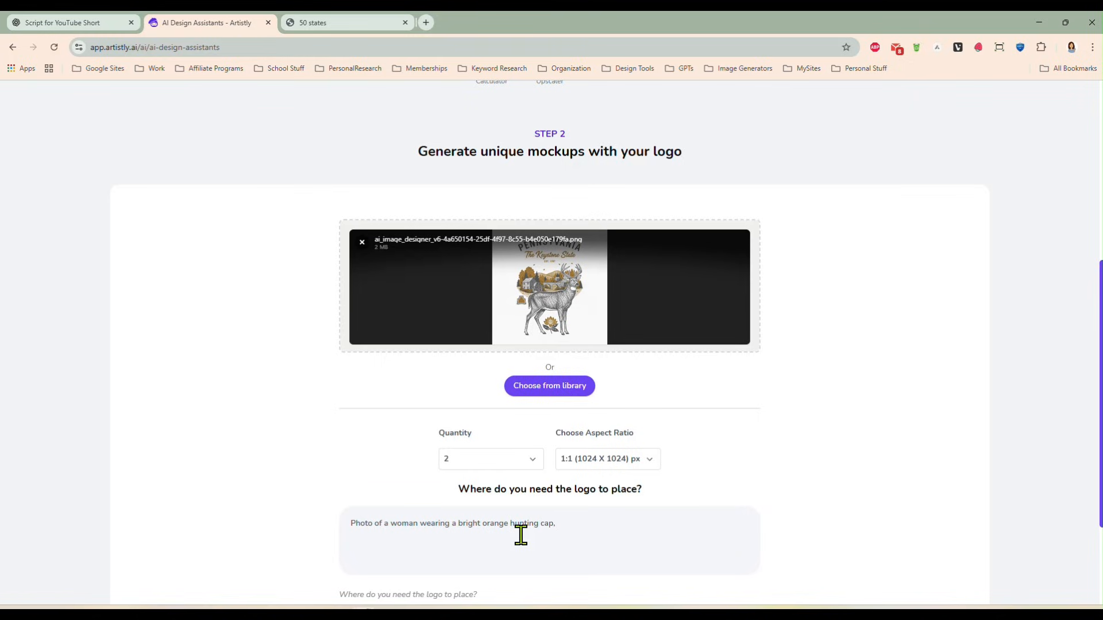
text( a light blue t'shirt wi)
text(th this design on the fon)
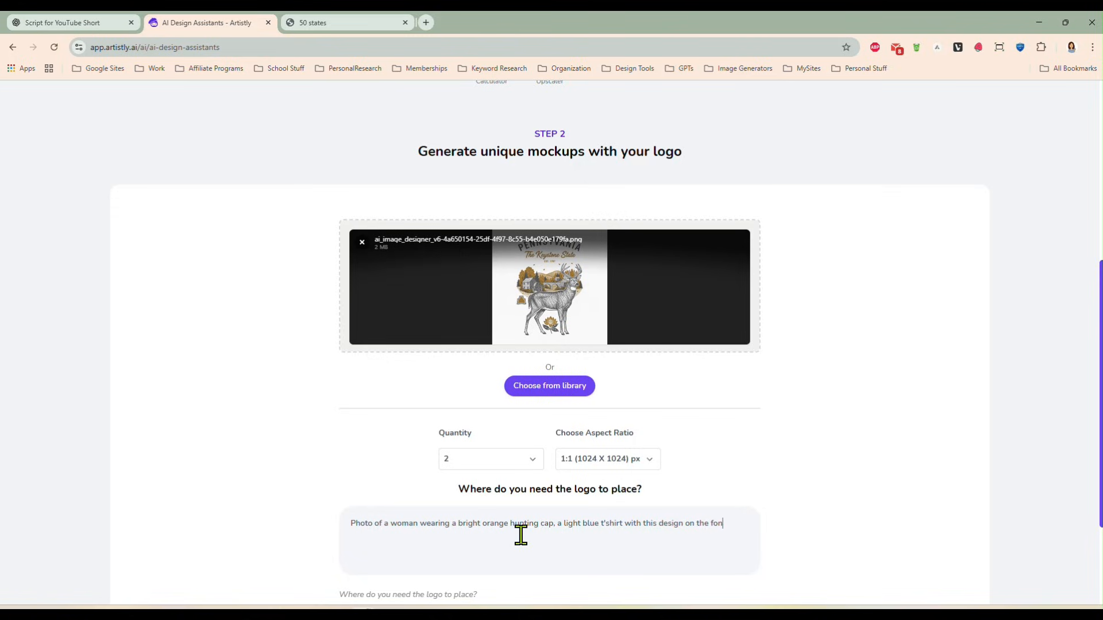
text(ron)
text(, )
text(standing)
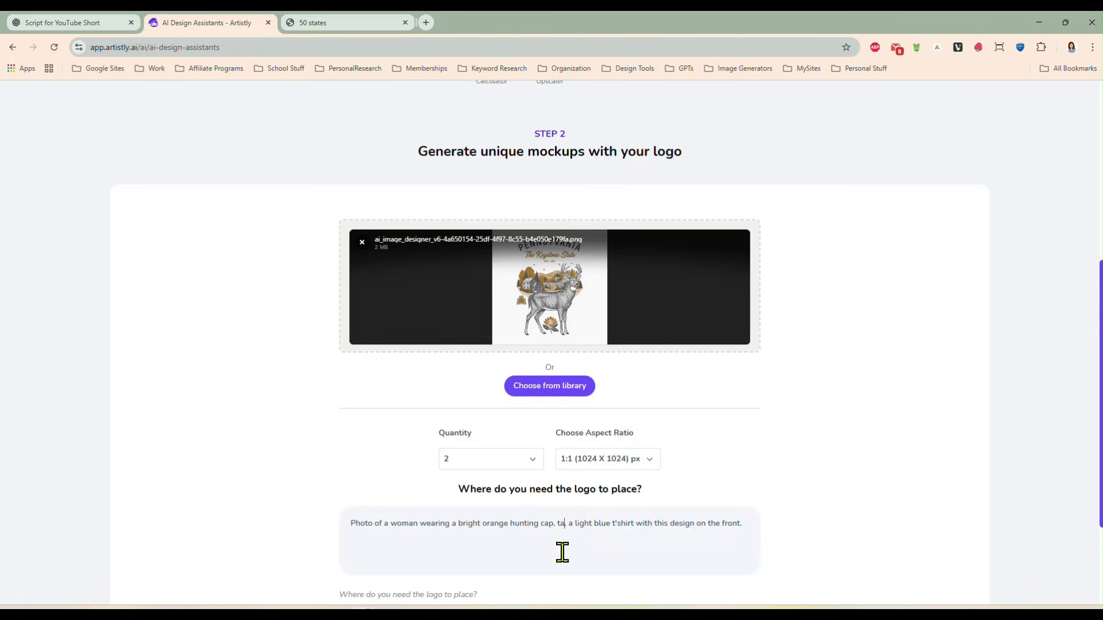
text( in front of a la)
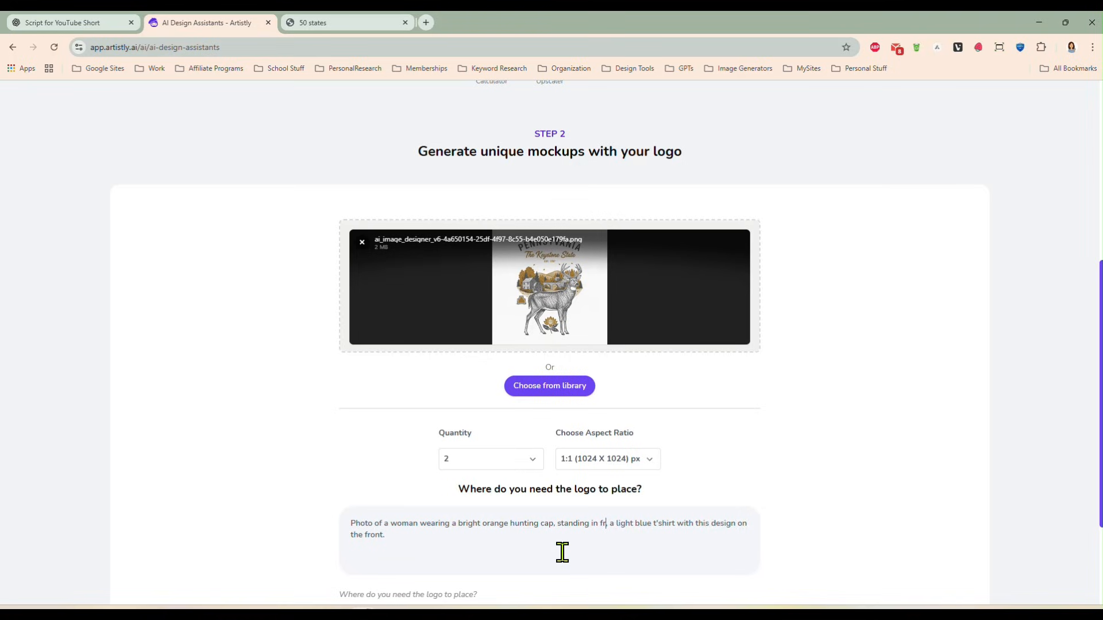
text(rge tree )
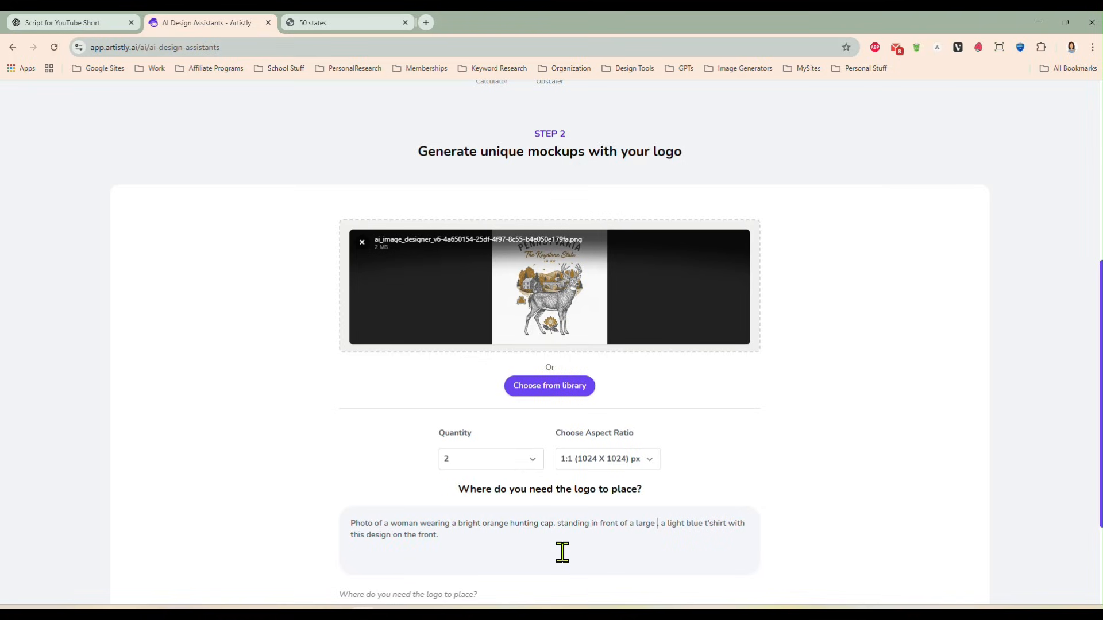
text(in the fore)
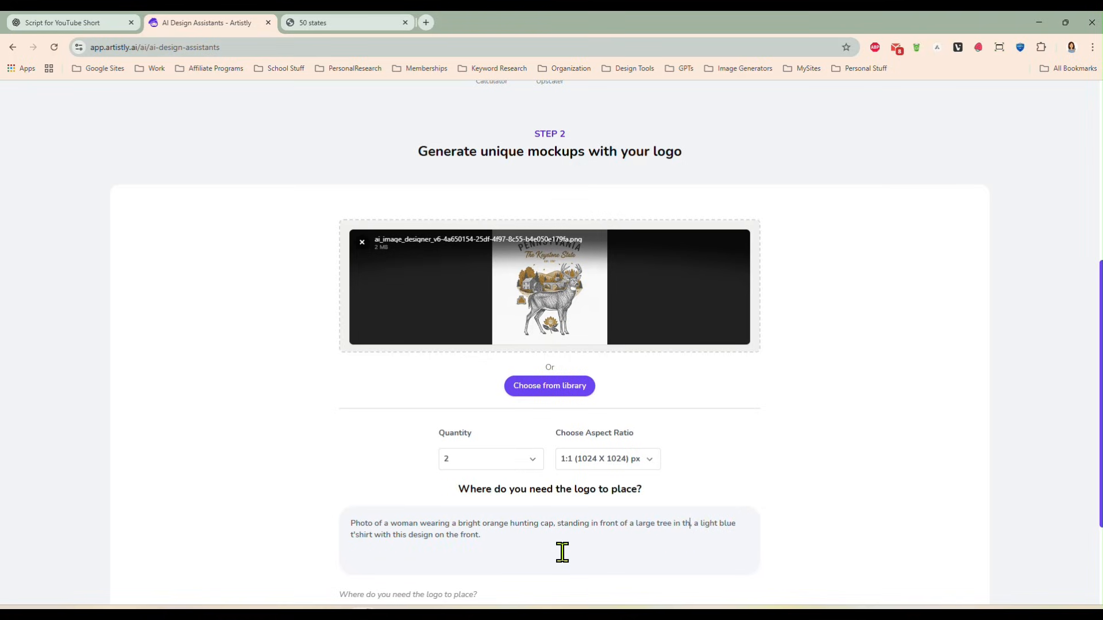
text(st,)
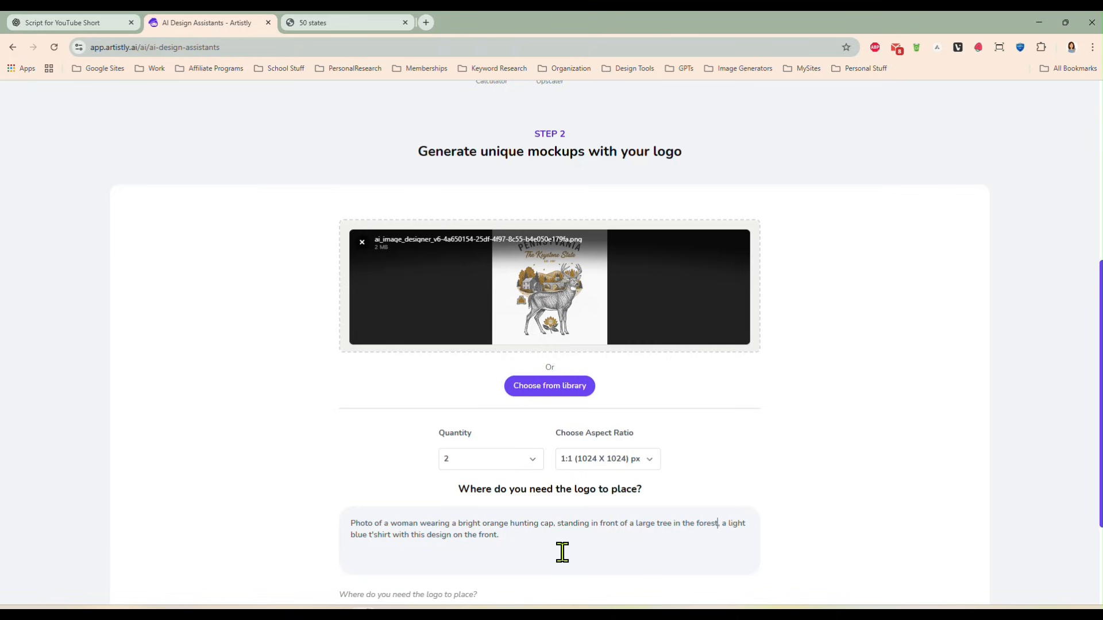
- Insert ", standing in front of a large tree in the forest" after "hunting cap" in the prompt and generate the mockup images
scroll(575, 517, down, 3)
click(523, 532)
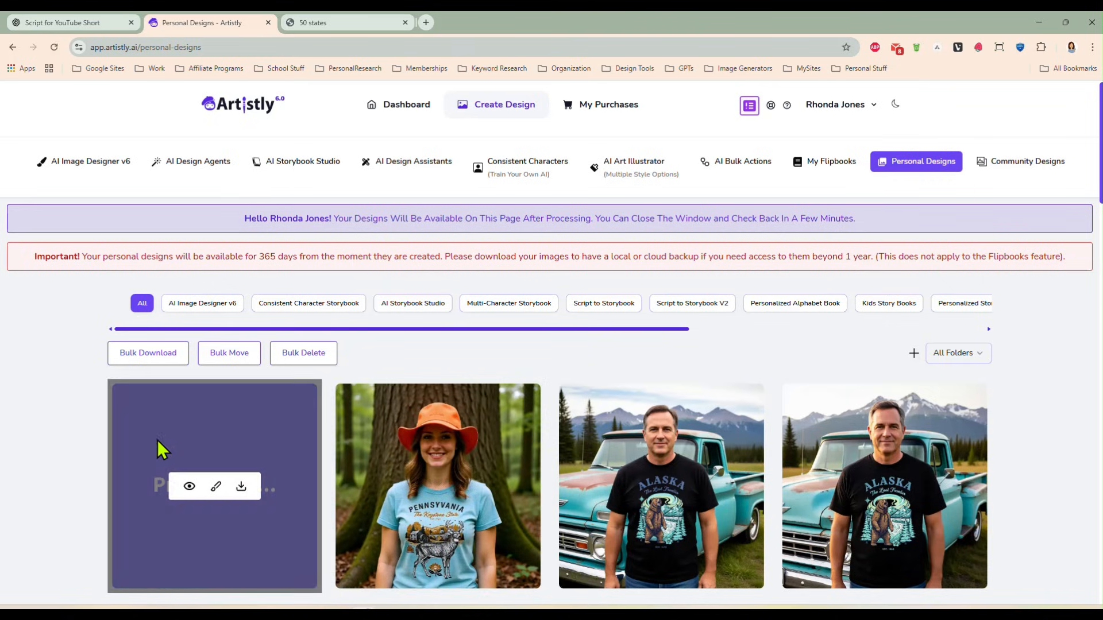
- Inspect both Pennsylvania deer shirt mockups of the woman in the orange hat in the personal designs
scroll(104, 398, down, 2)
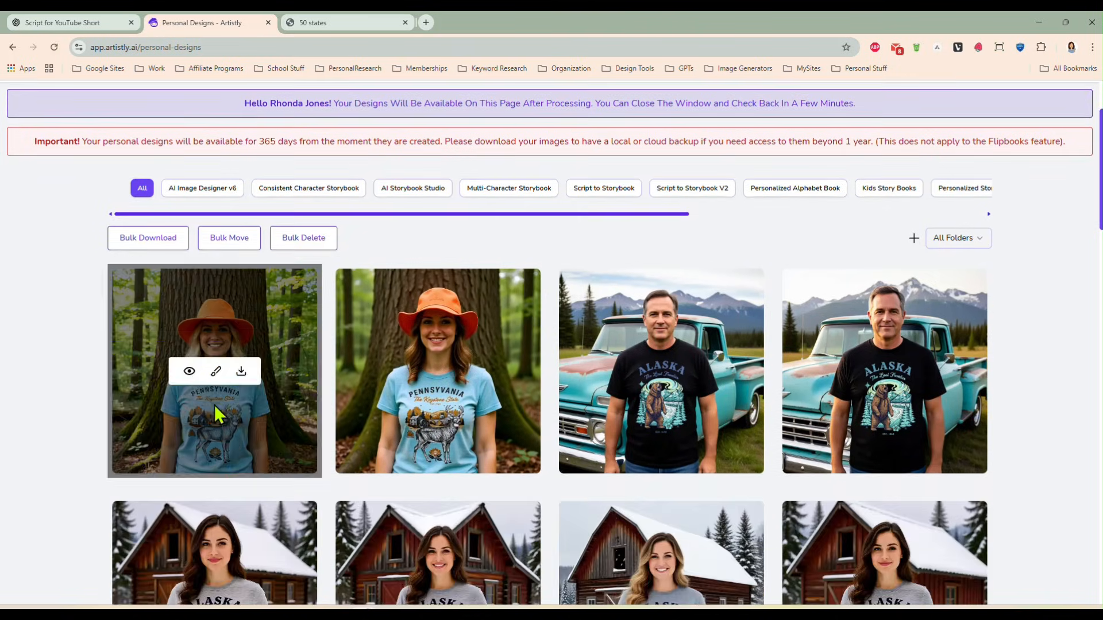
click(189, 371)
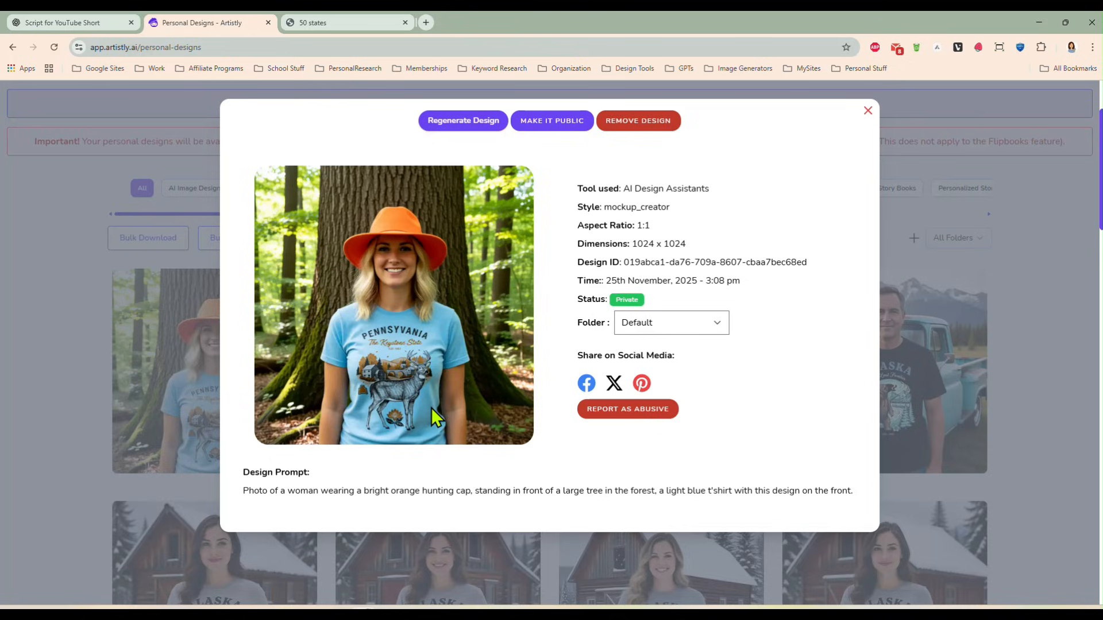
click(868, 111)
click(408, 374)
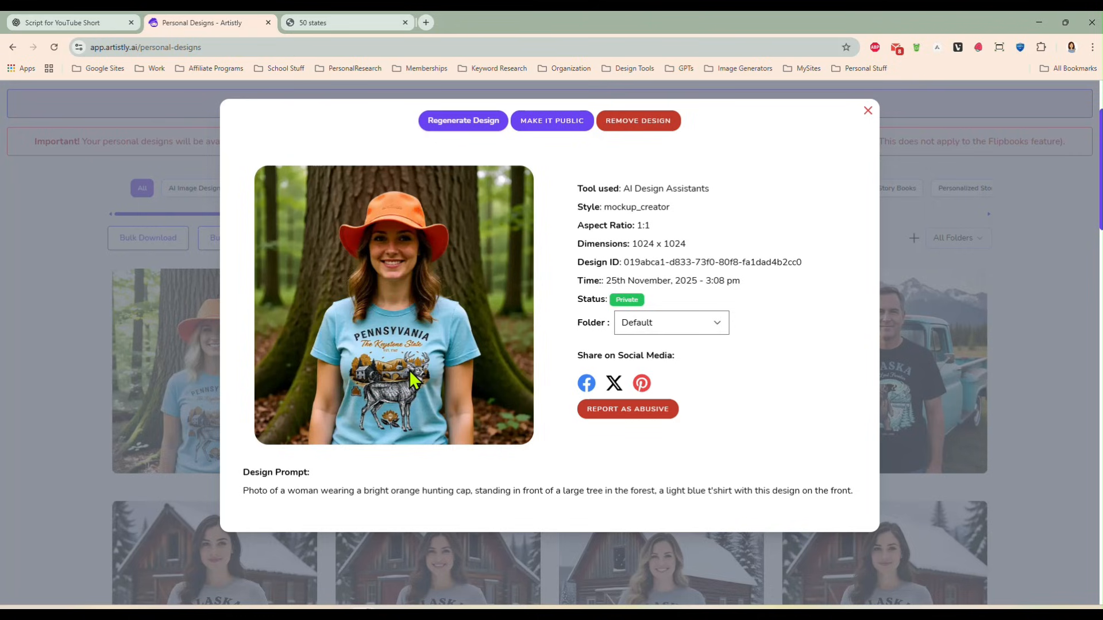
click(868, 111)
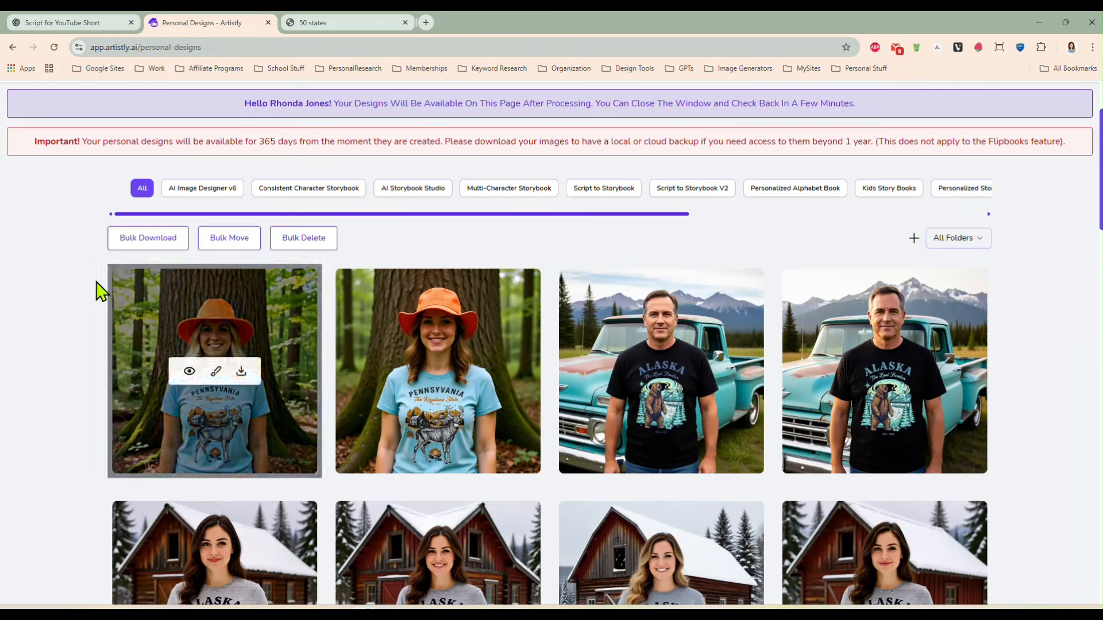
- Start another mockup in the Mockup Creator and upload the highland cow design file ai-background-remover.png
scroll(63, 293, up, 1)
scroll(64, 294, up, 2)
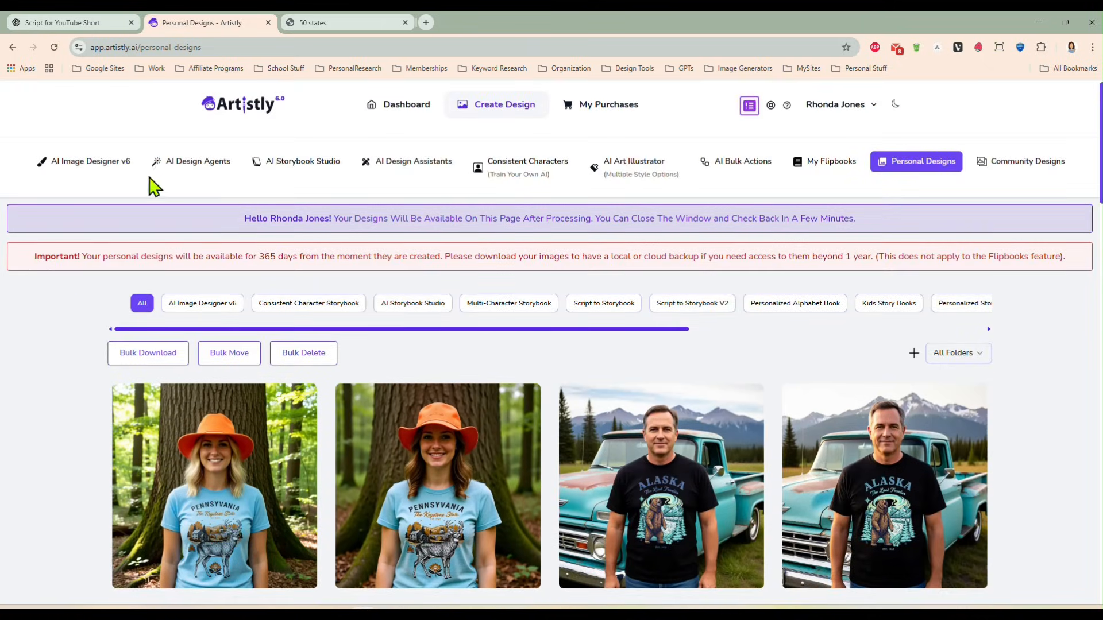
click(380, 171)
click(115, 316)
scroll(385, 385, down, 3)
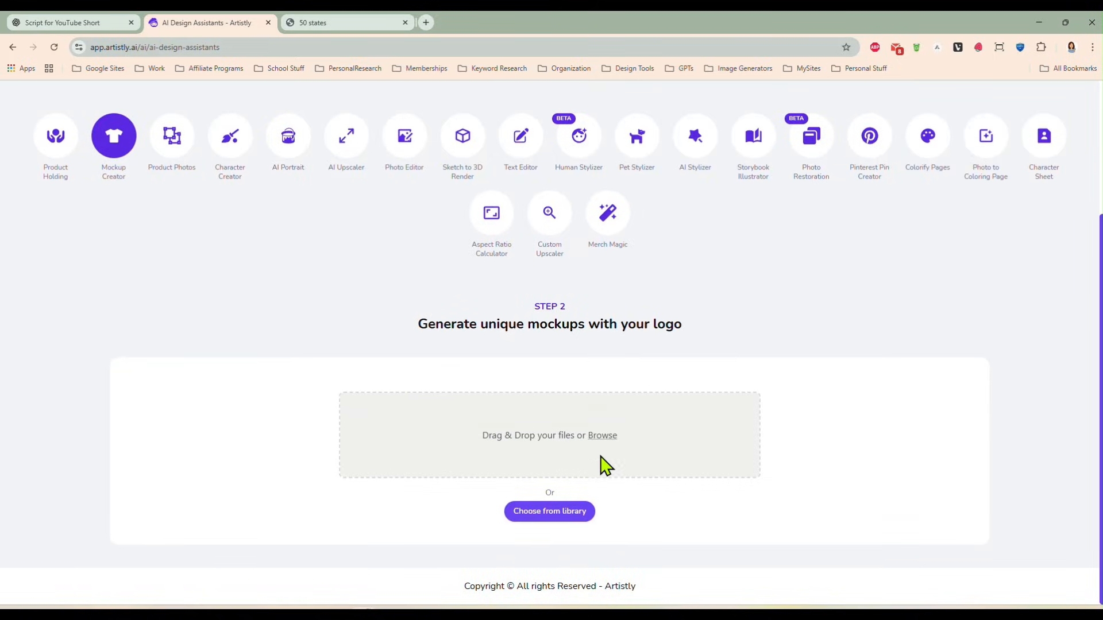
drag(1102, 367, 602, 457)
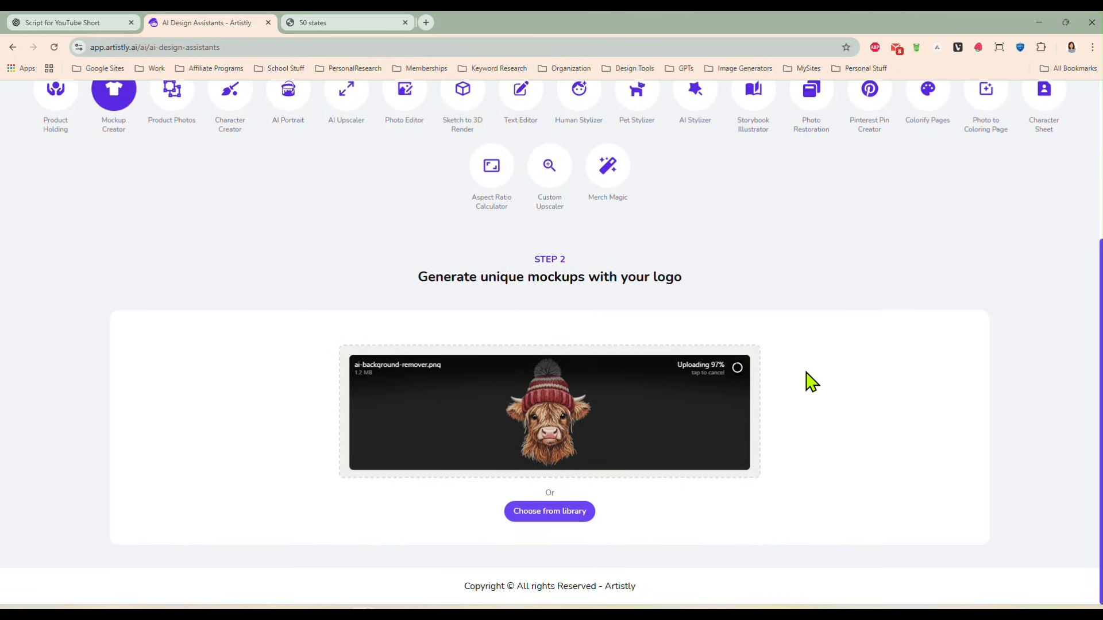
- Generate mockups with quantity 2 and the prompt "Photo of a toddler girl with blonde hair, wearing a tshirt with this design"
scroll(763, 384, down, 2)
scroll(498, 447, down, 1)
click(509, 420)
click(500, 450)
click(493, 470)
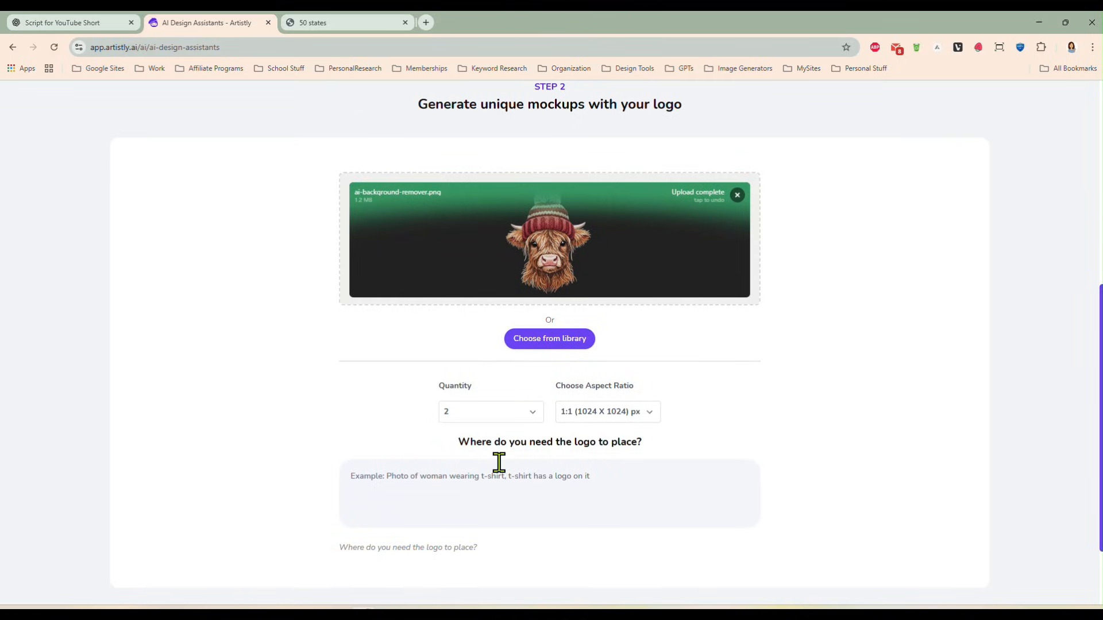
text(Photo of a)
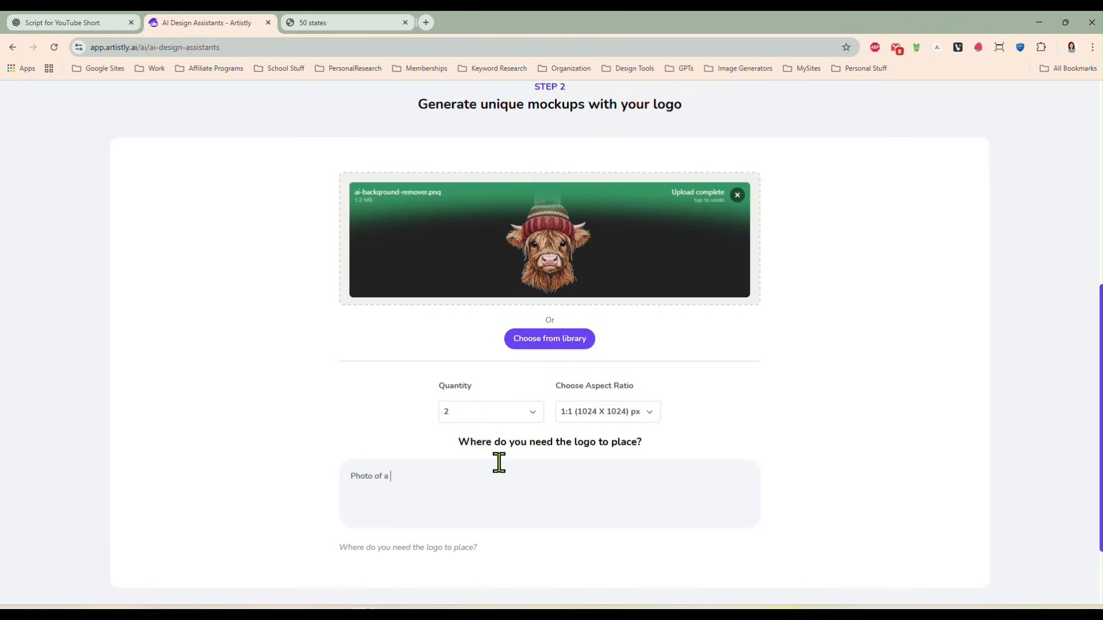
text(toddler girl with blonde hair, wearing )
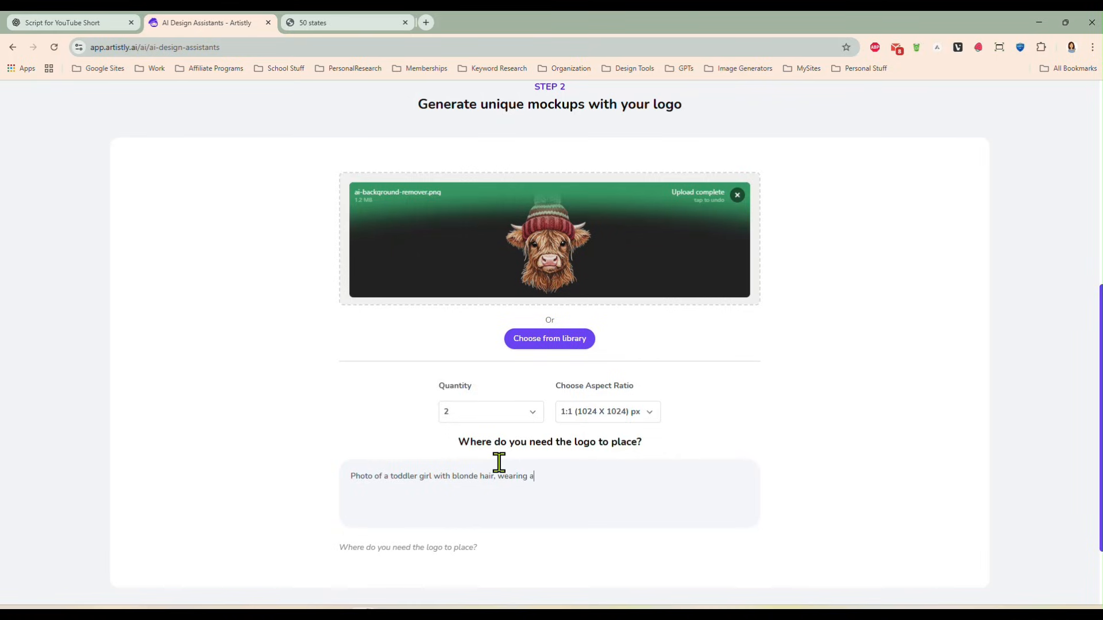
text(a tshirt with this design)
scroll(263, 413, down, 2)
click(532, 525)
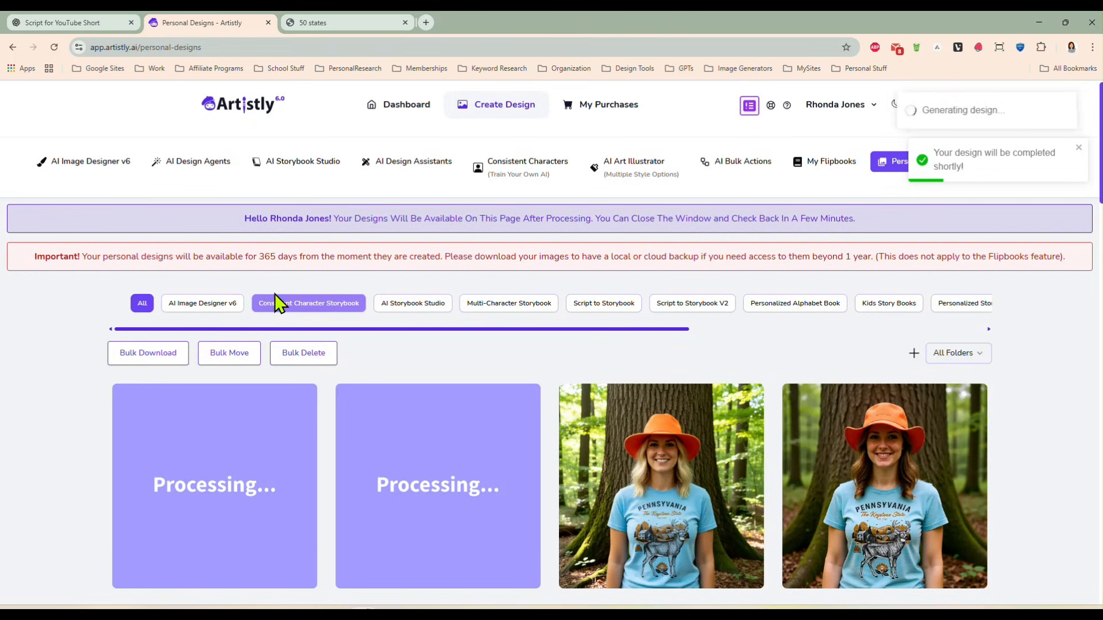
- Inspect both toddler highland cow shirt mockups in the personal designs
scroll(80, 330, down, 2)
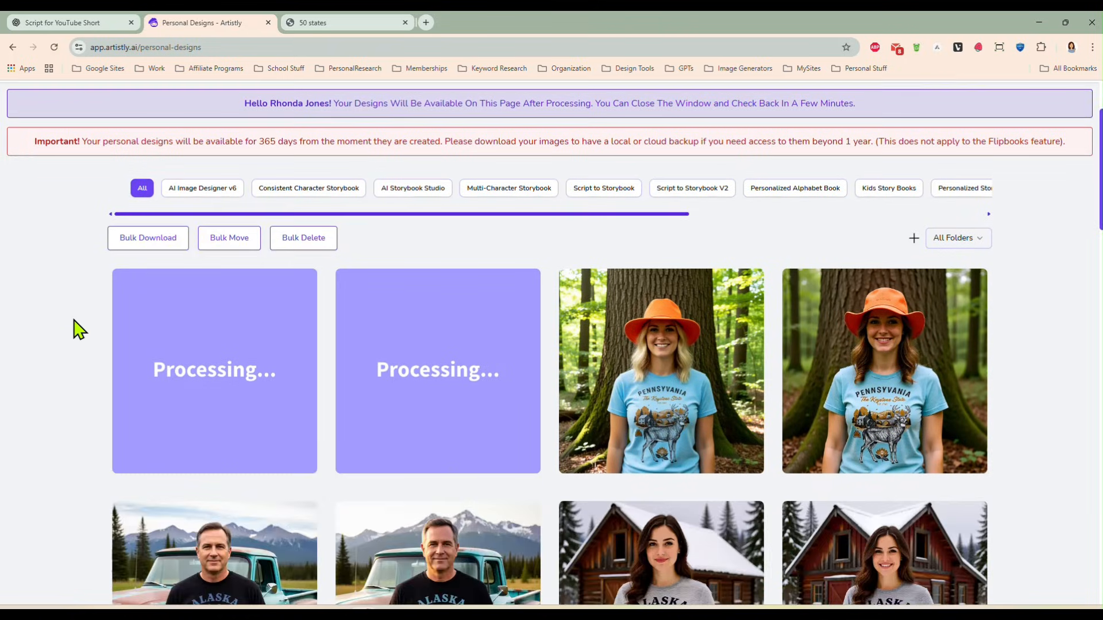
mouse_move(117, 329)
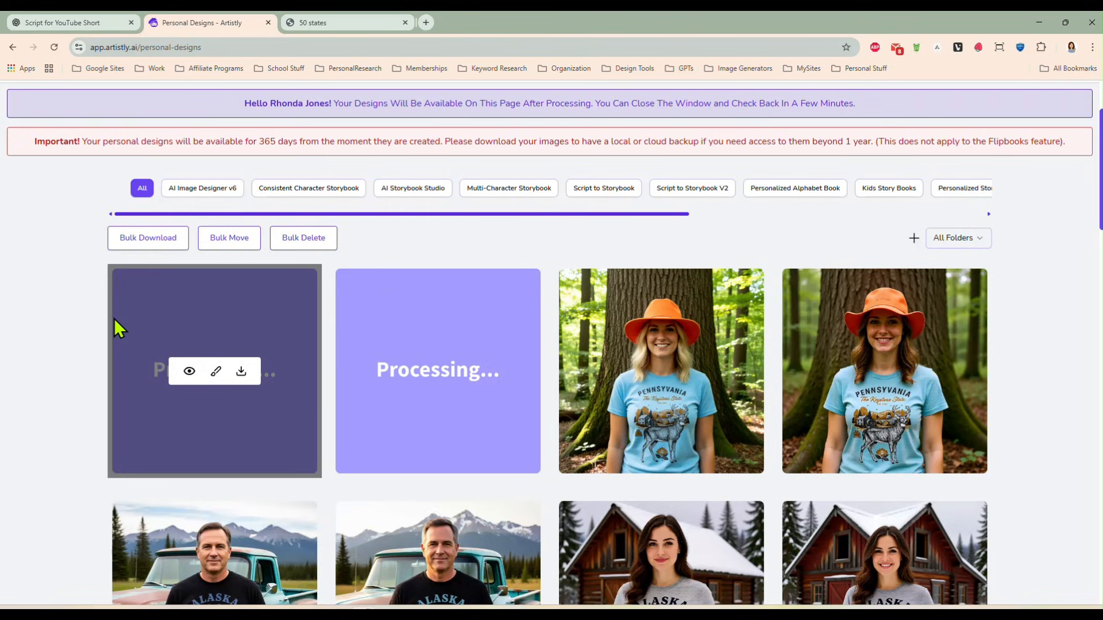
mouse_move(170, 410)
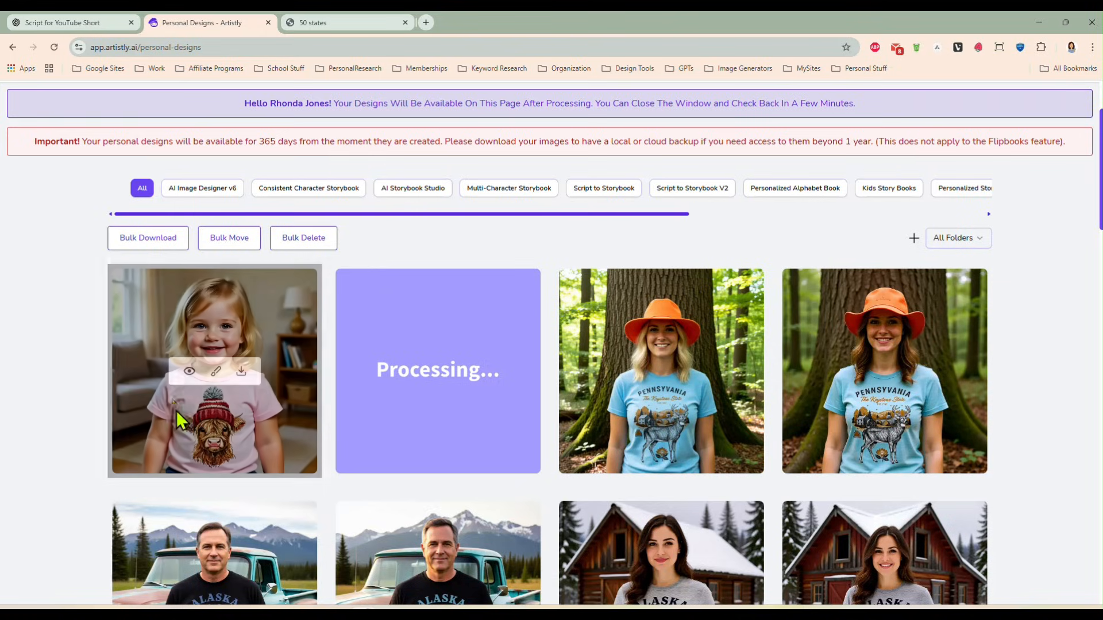
click(186, 374)
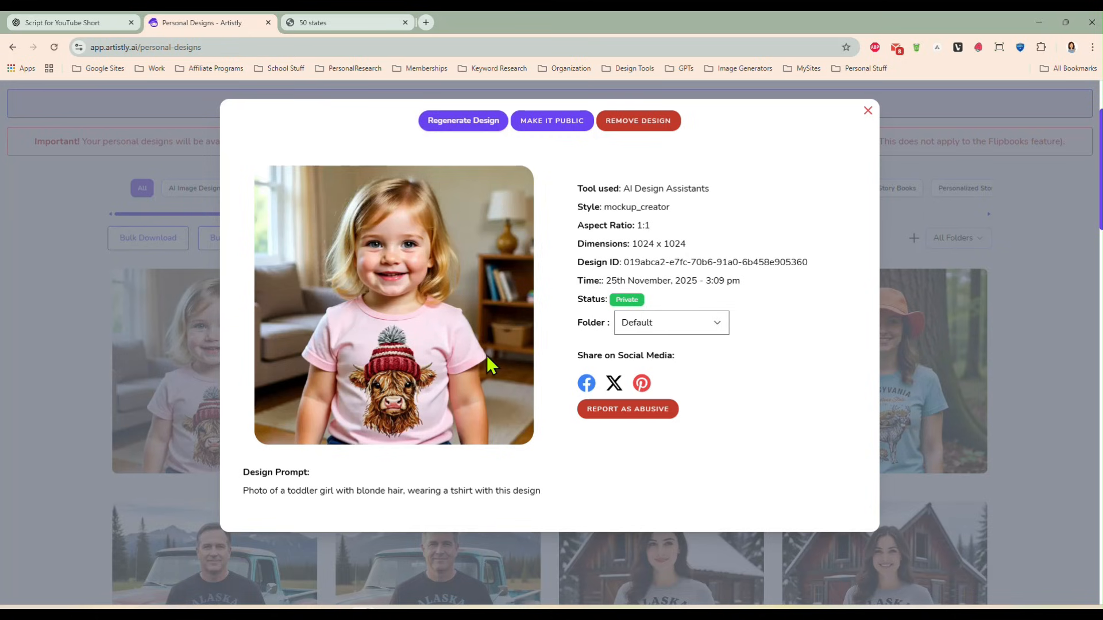
click(868, 110)
mouse_move(404, 402)
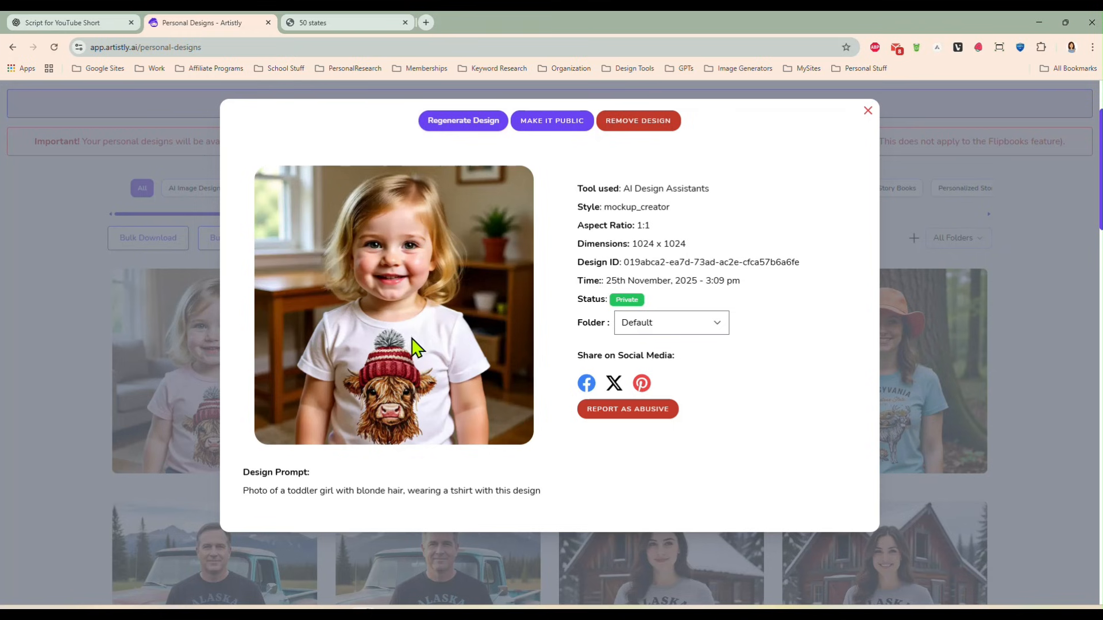
click(868, 111)
mouse_move(123, 391)
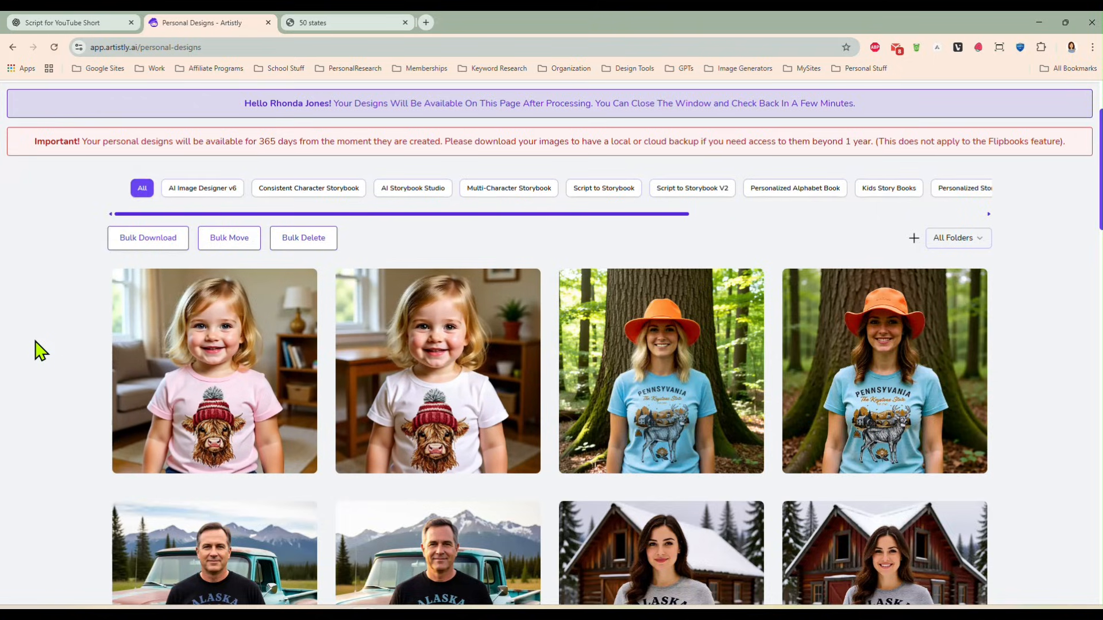
- Start another Mockup Creator mockup, try to upload Untitled Project.png, and choose the three-dachshund heart design from the media library instead
scroll(37, 345, up, 2)
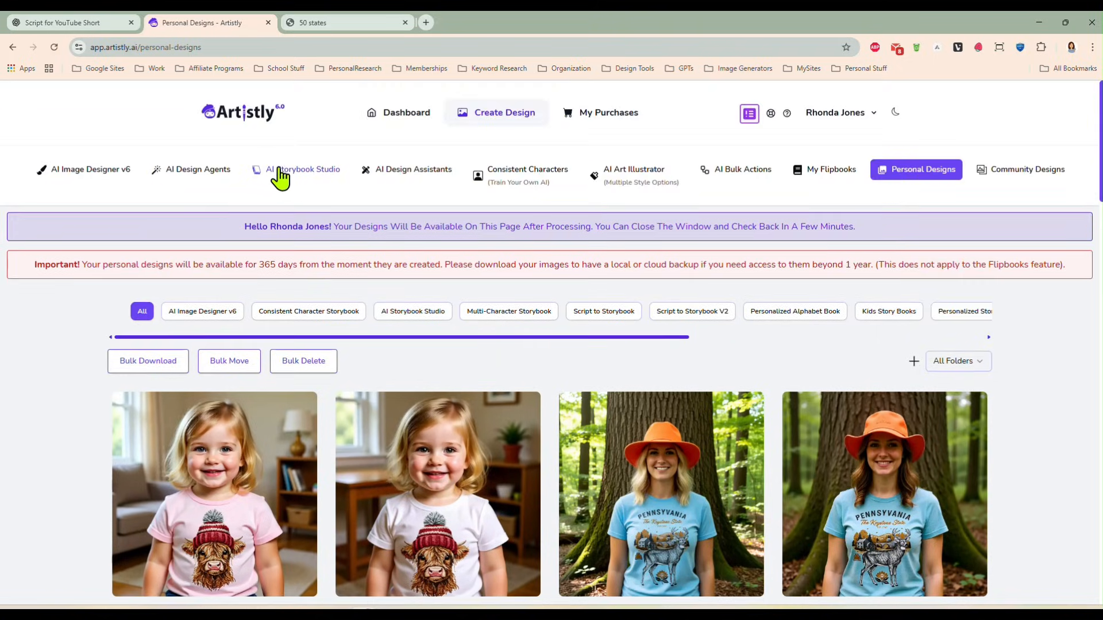
click(385, 172)
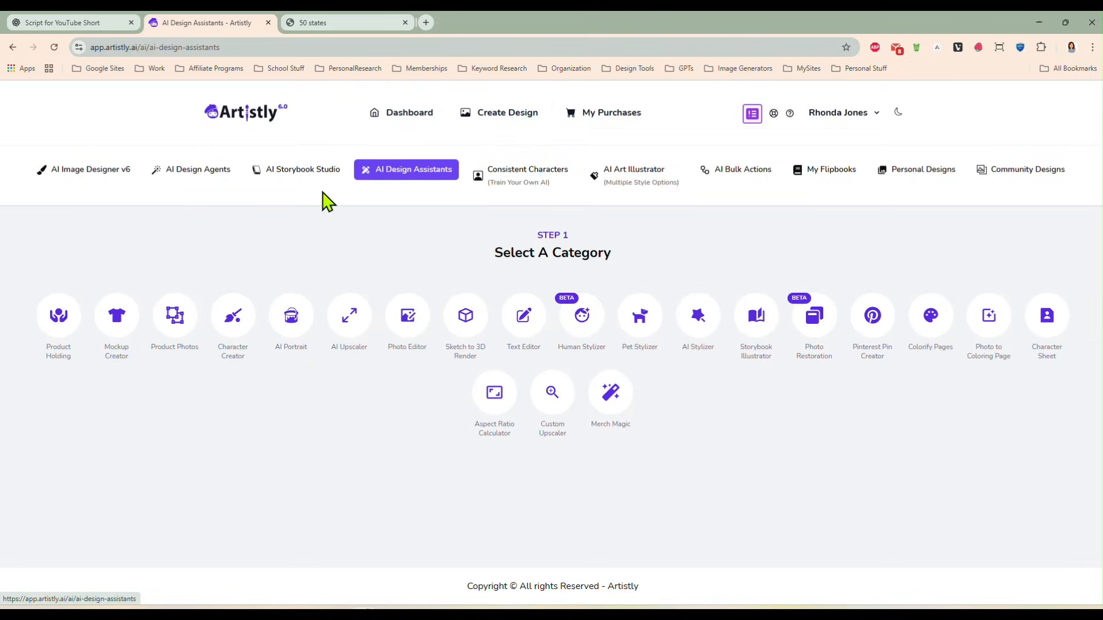
click(117, 323)
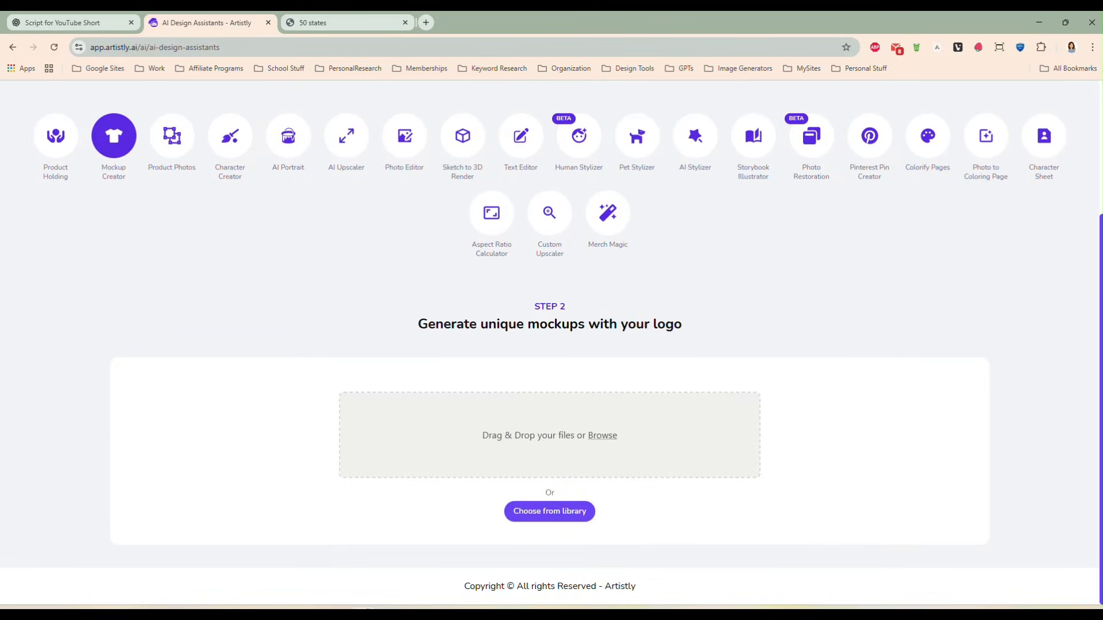
drag(793, 402, 611, 471)
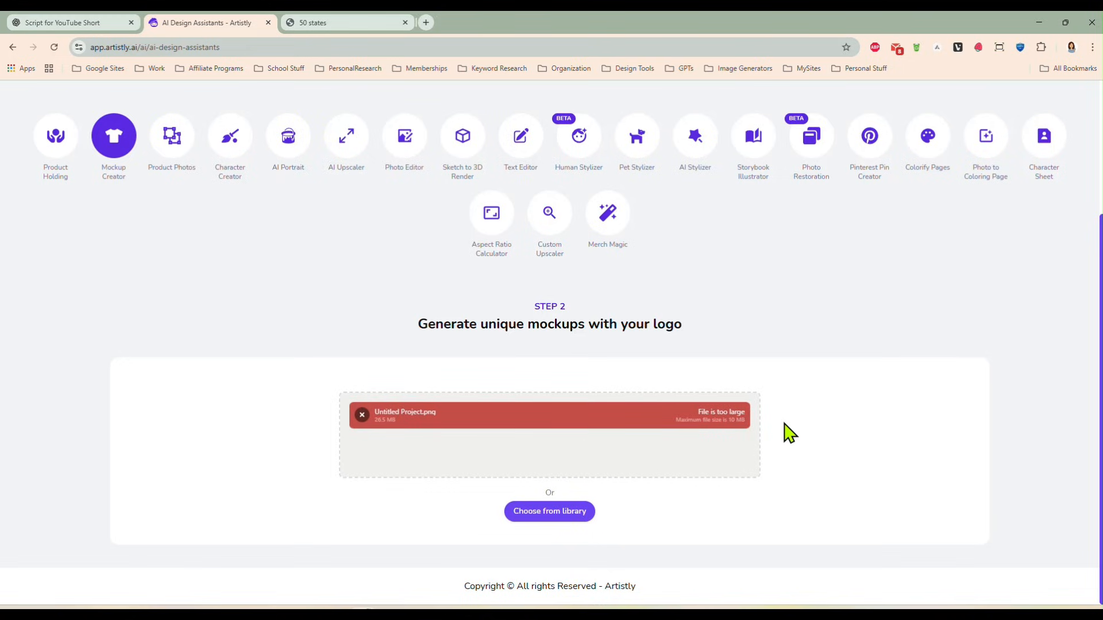
click(529, 519)
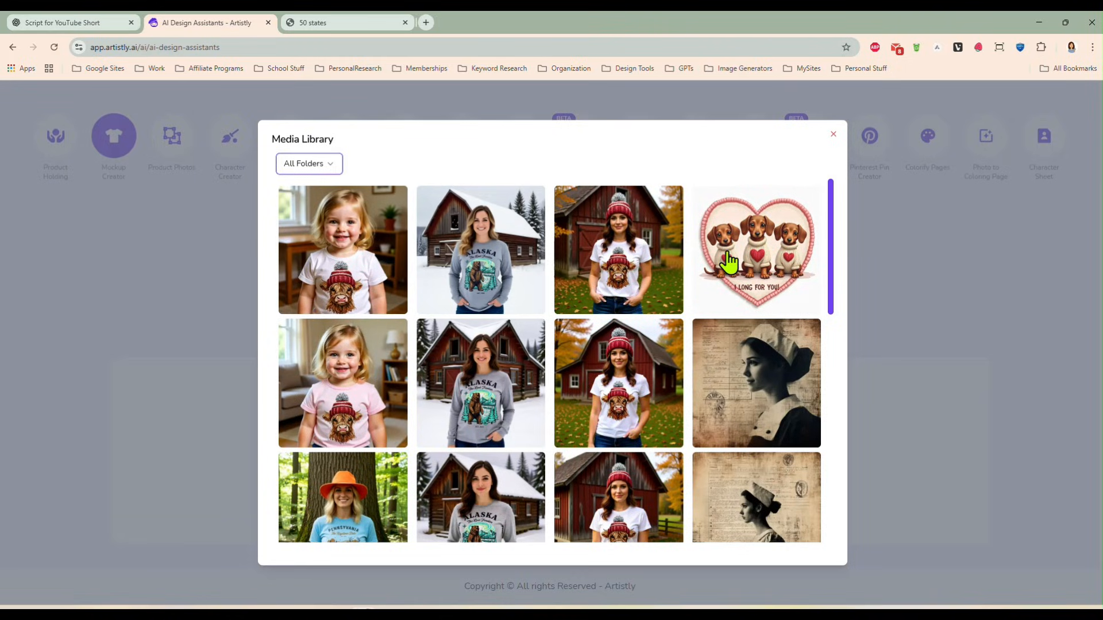
click(758, 252)
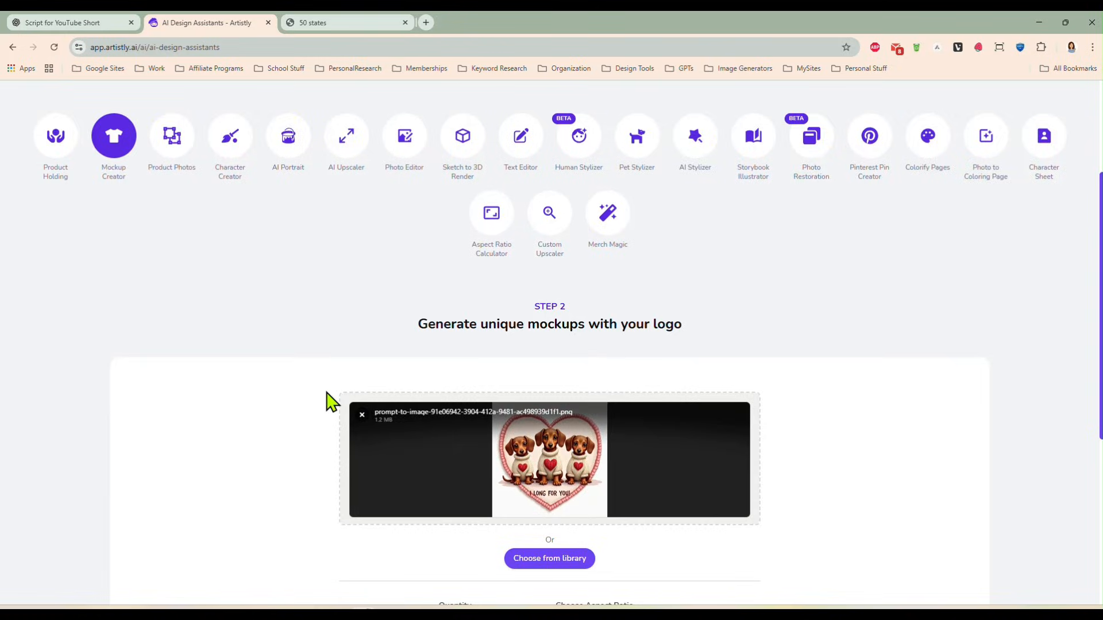
- Generate mockups with quantity 2 and the prompt "Photo of a white coffee mug with this design"
scroll(327, 399, down, 3)
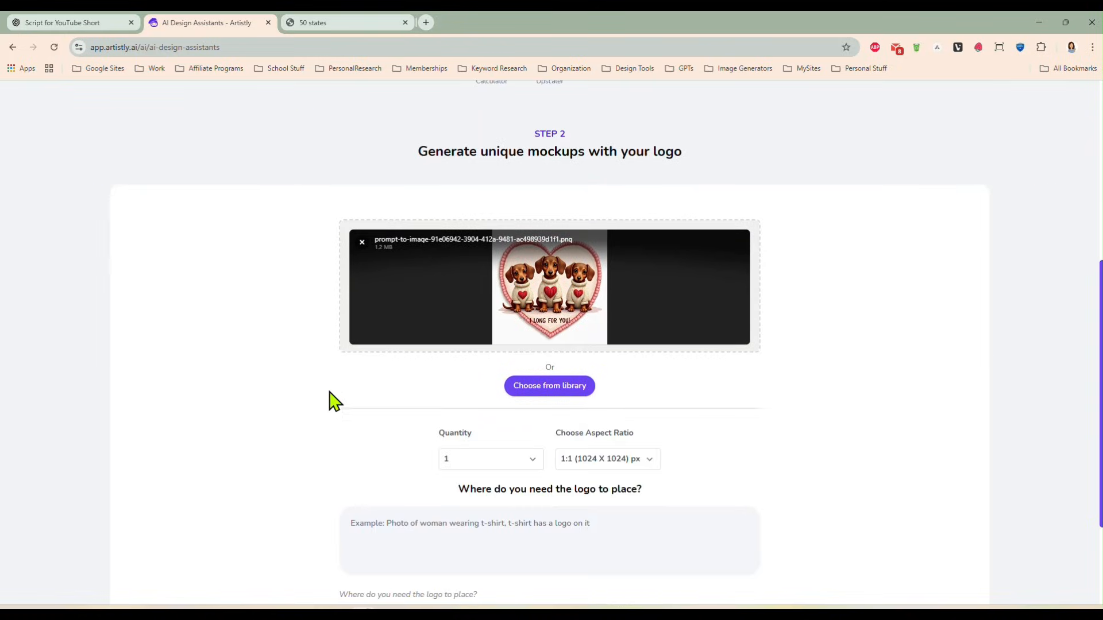
scroll(523, 422, down, 1)
click(515, 402)
click(508, 436)
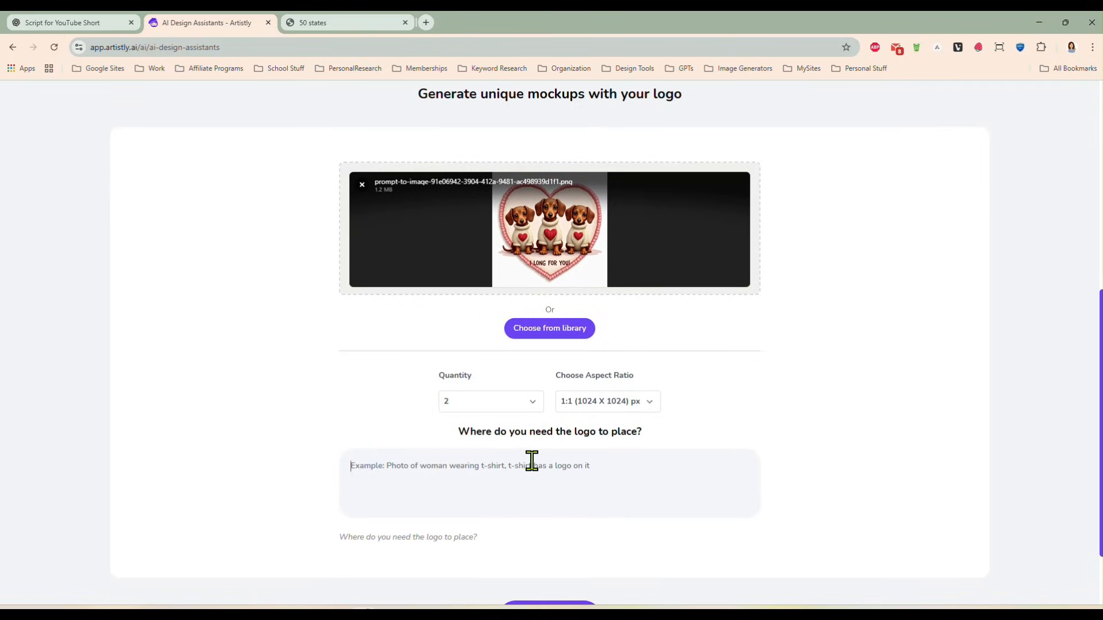
click(581, 459)
text(Photo)
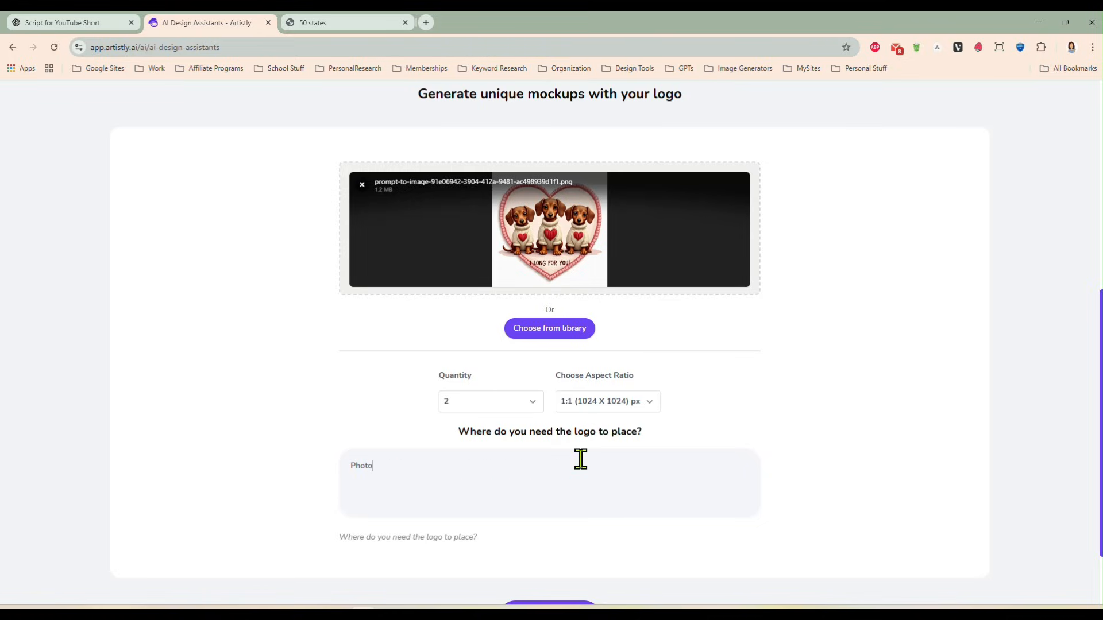
text( of a white coffee mug with this design)
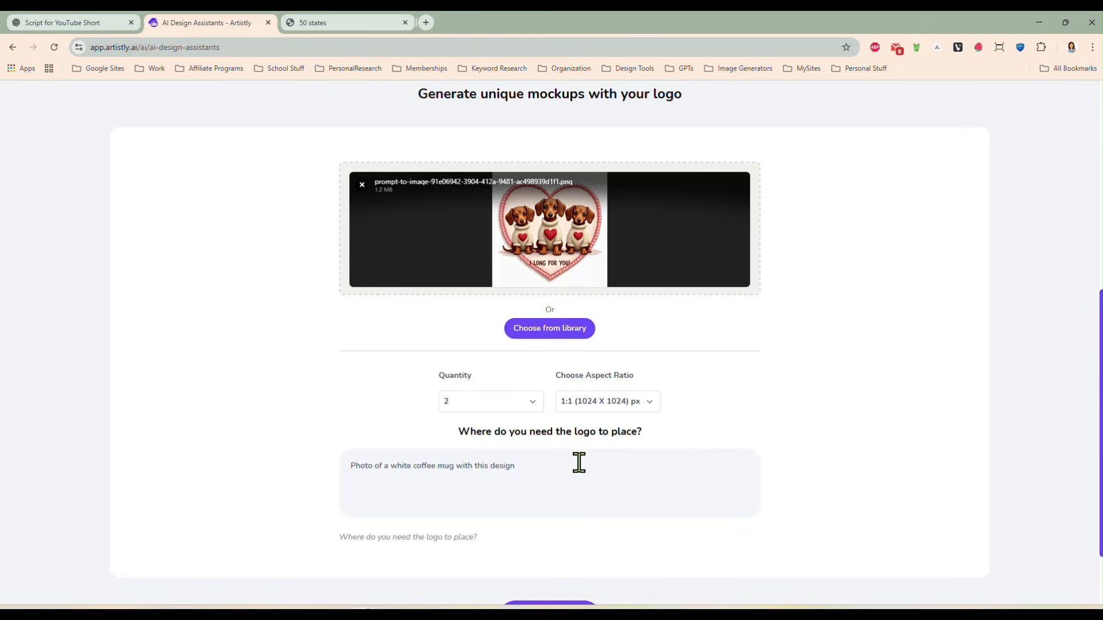
click(457, 464)
scroll(523, 473, down, 2)
click(547, 525)
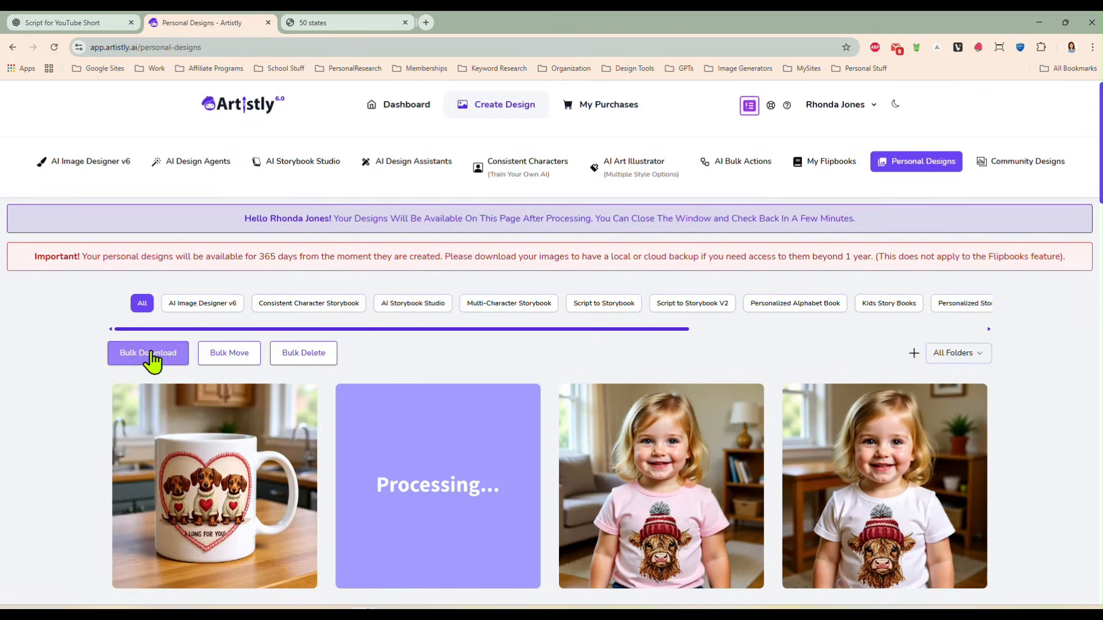
- Inspect the first dachshund heart coffee mug mockup in the personal designs
scroll(62, 379, down, 1)
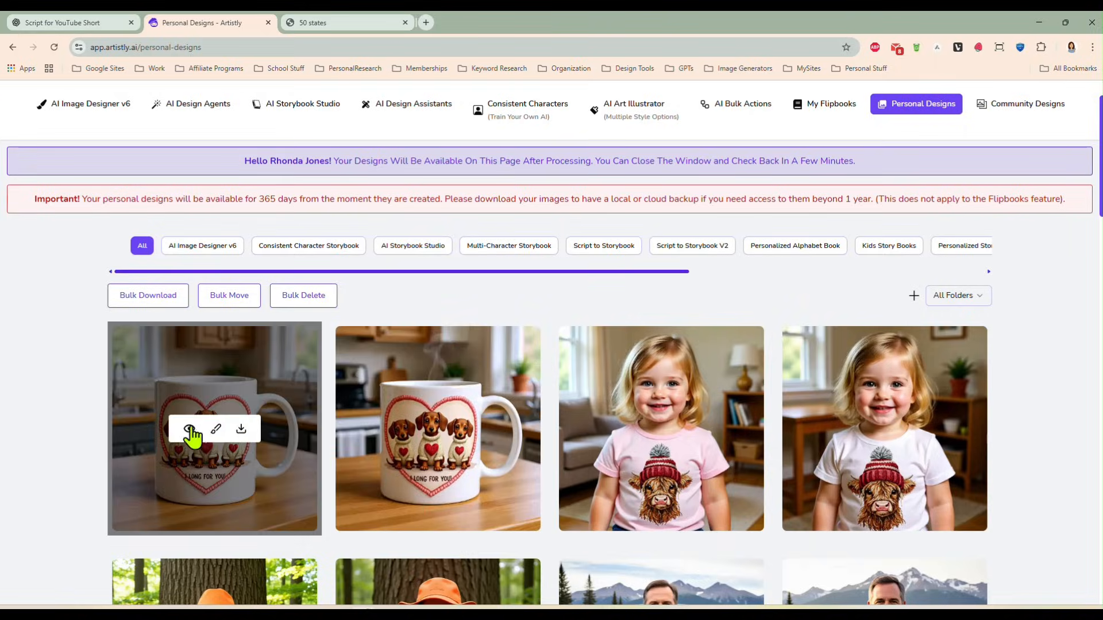
click(192, 426)
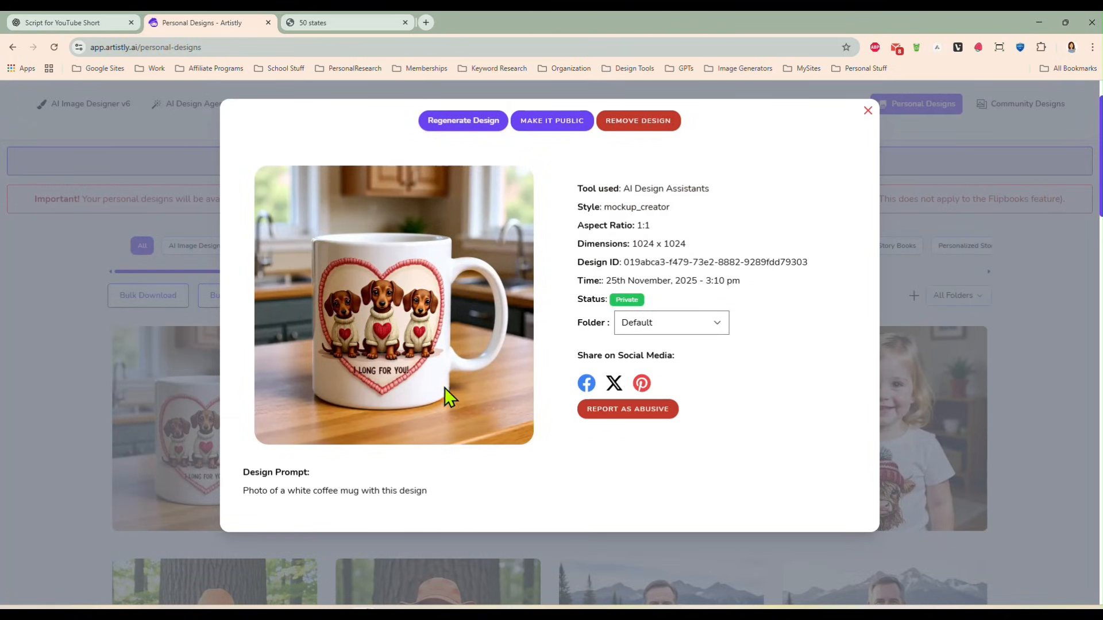
click(867, 111)
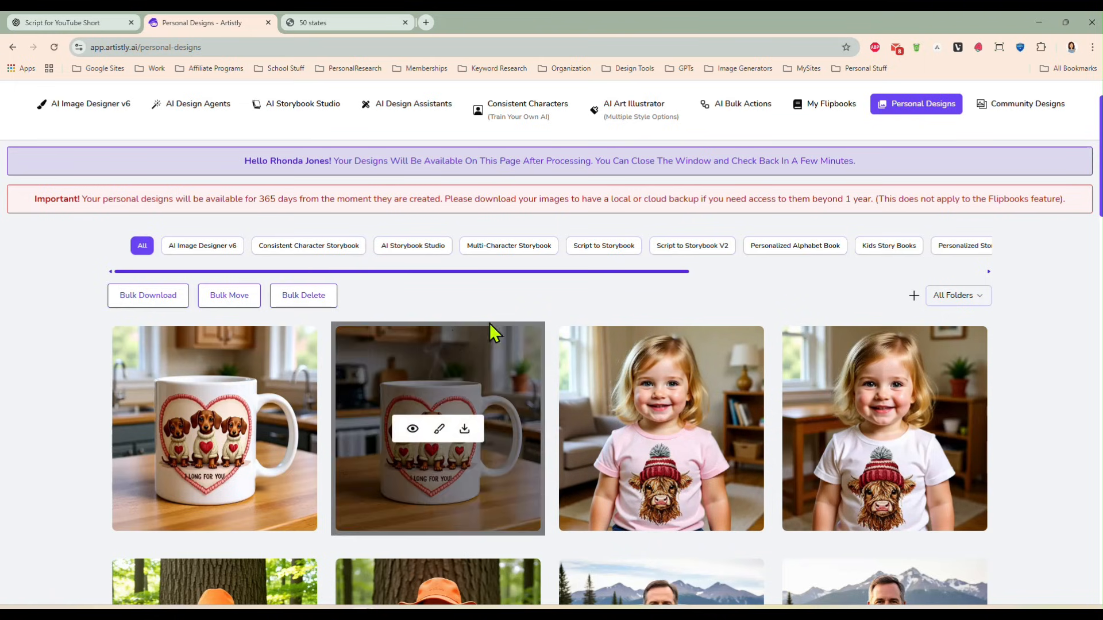
- Browse the personal designs and examine the highland cow T-shirt mockup of the woman in front of the rustic barn, including its prompt
scroll(552, 313, down, 3)
scroll(552, 314, down, 8)
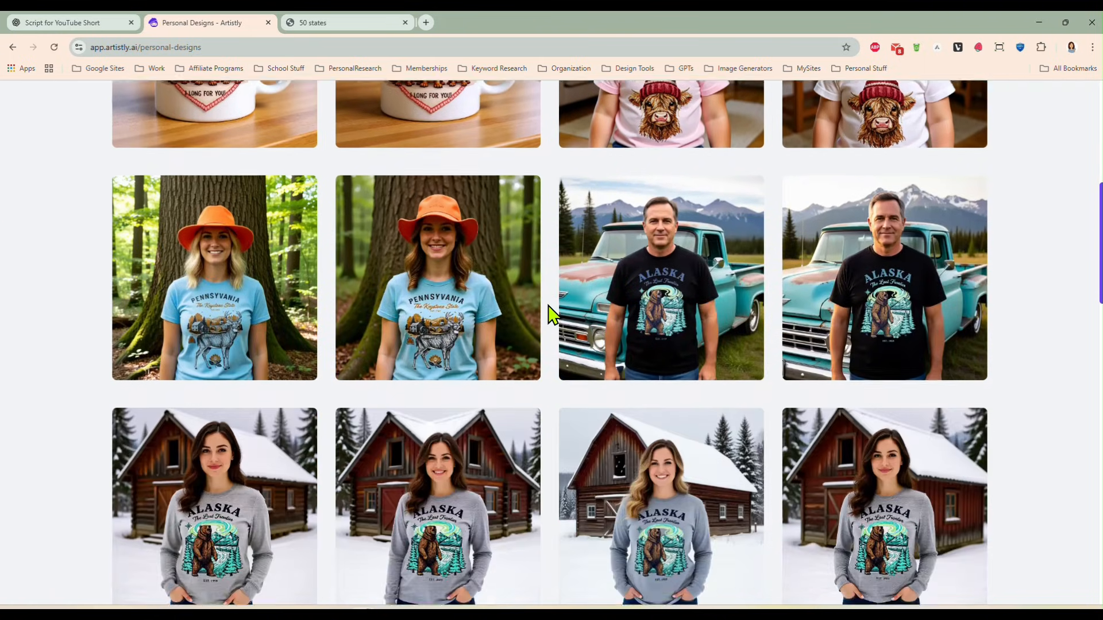
scroll(554, 315, down, 5)
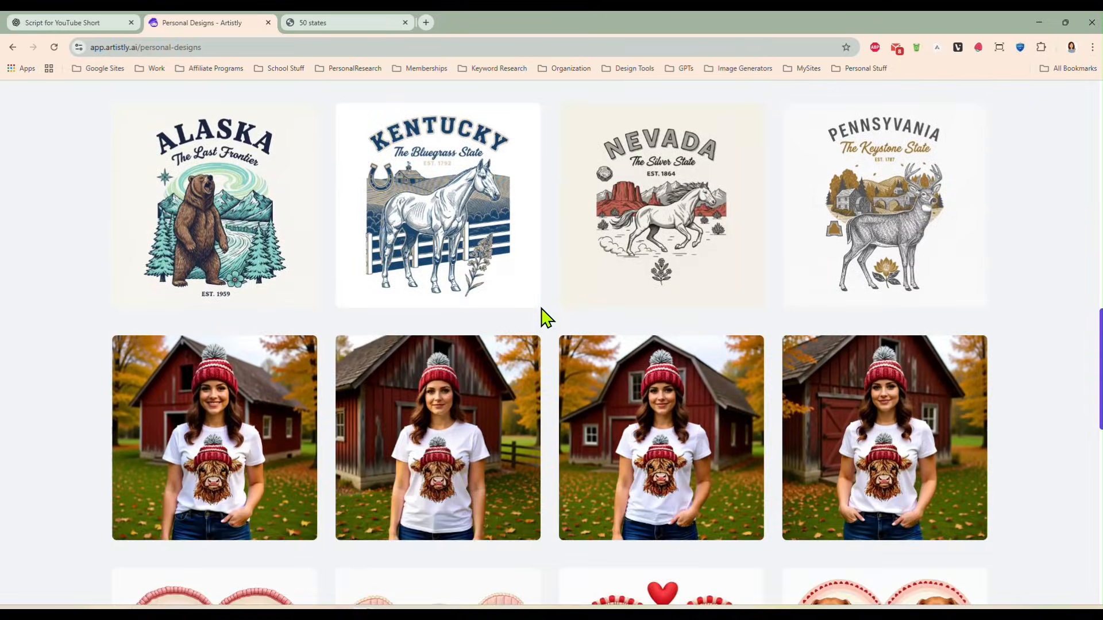
mouse_move(446, 435)
click(413, 439)
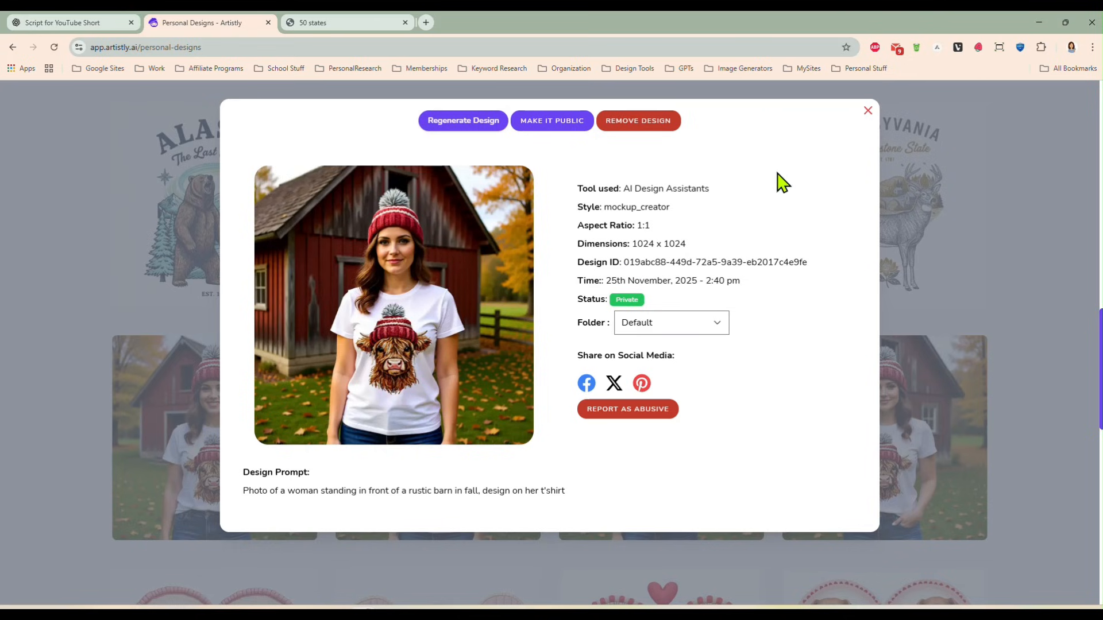
click(868, 111)
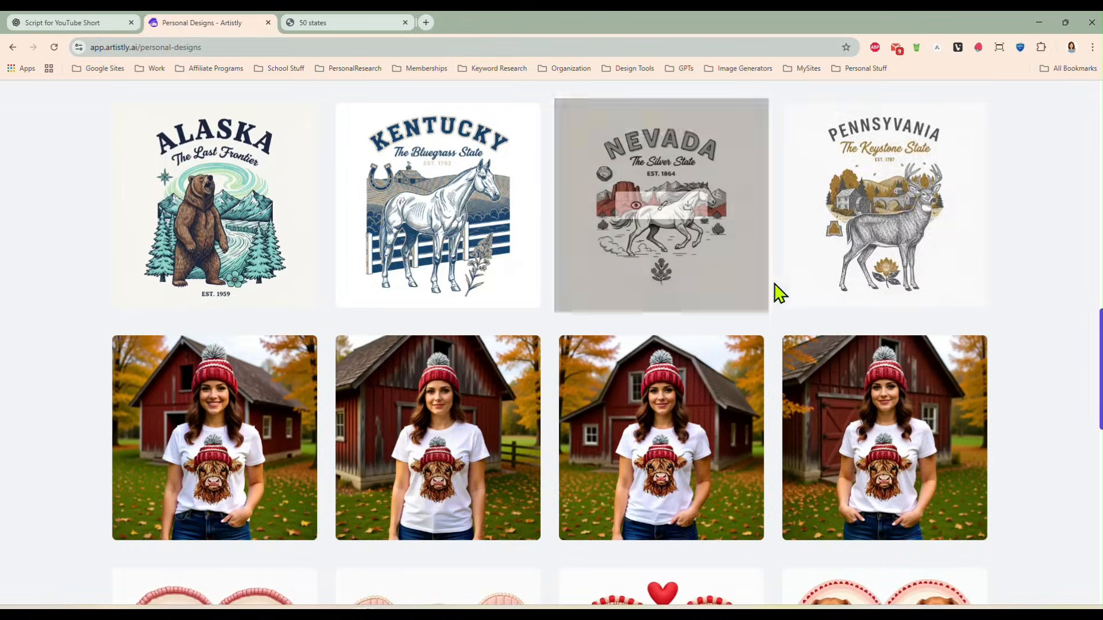
scroll(775, 294, down, 3)
scroll(775, 295, down, 8)
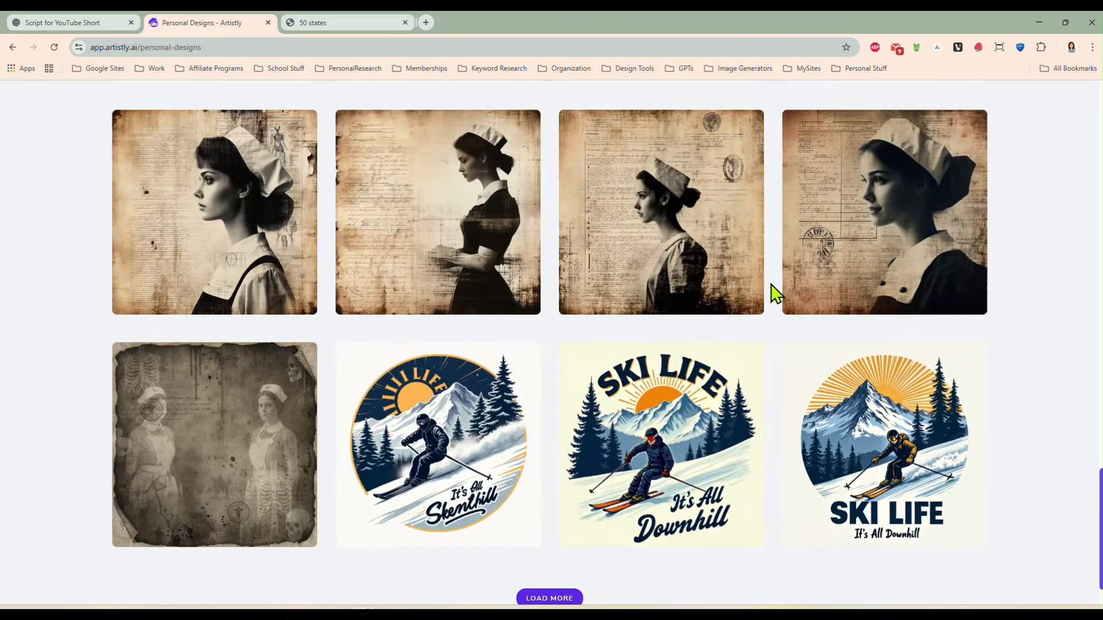
scroll(776, 295, up, 12)
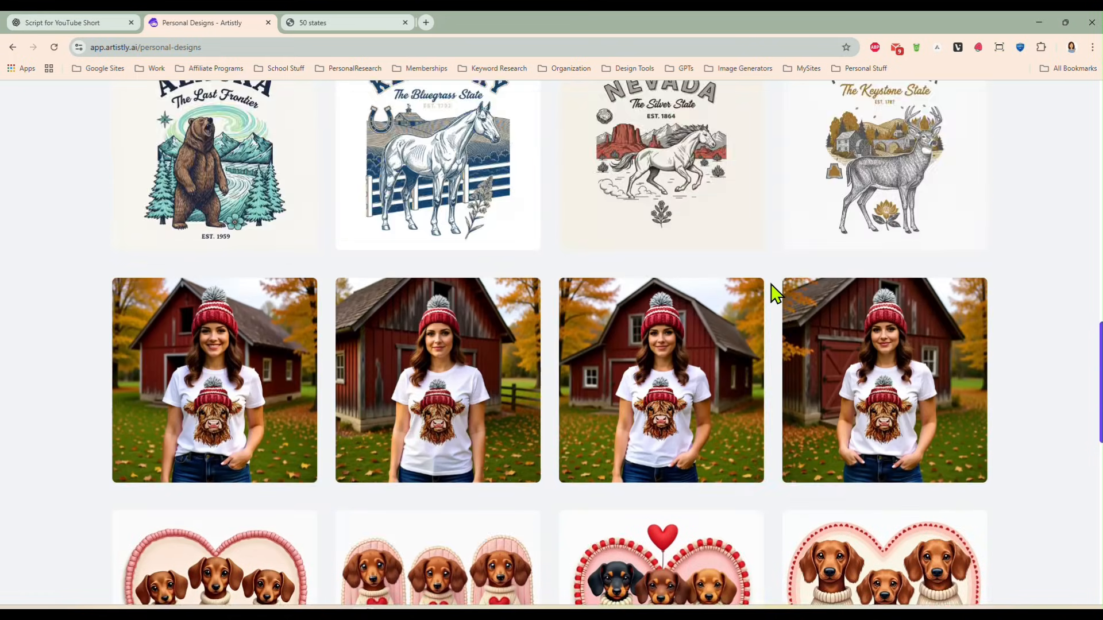
scroll(776, 294, up, 7)
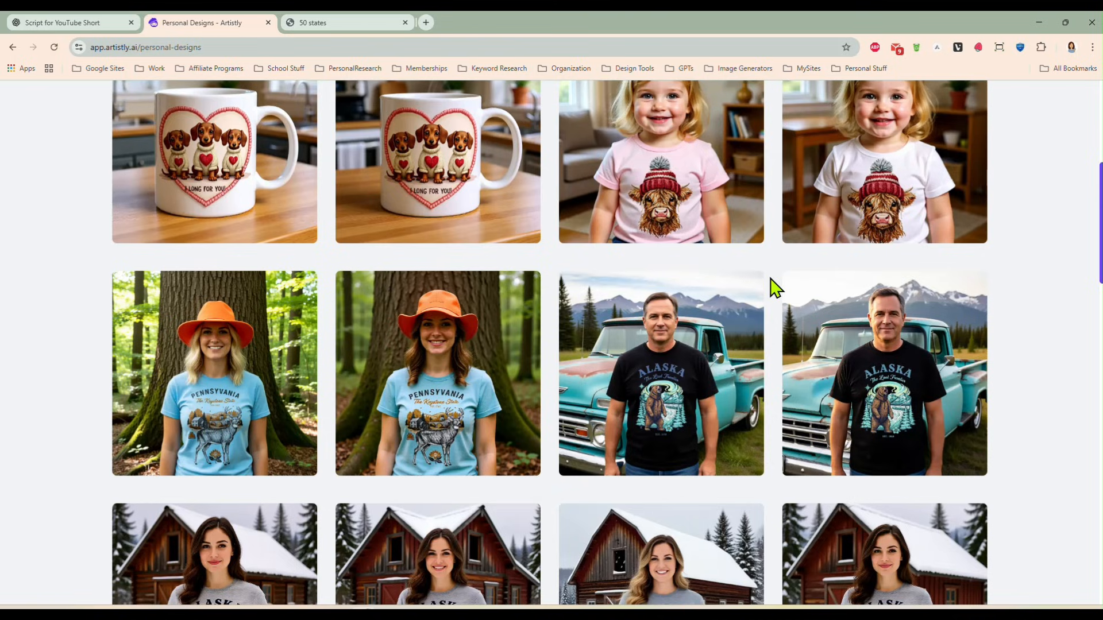
scroll(1027, 290, up, 4)
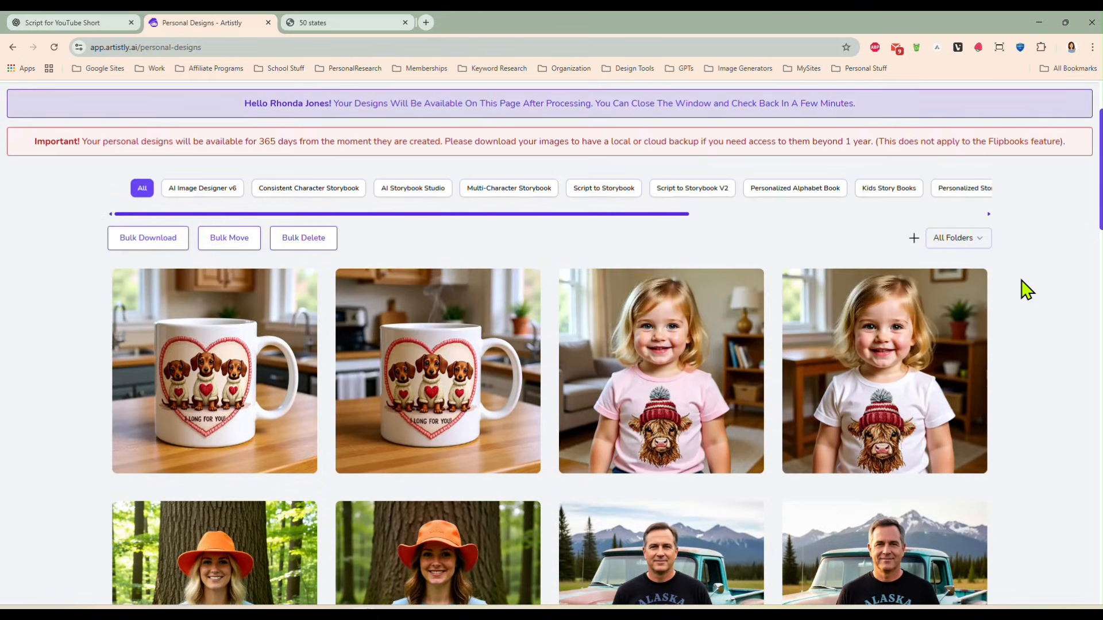